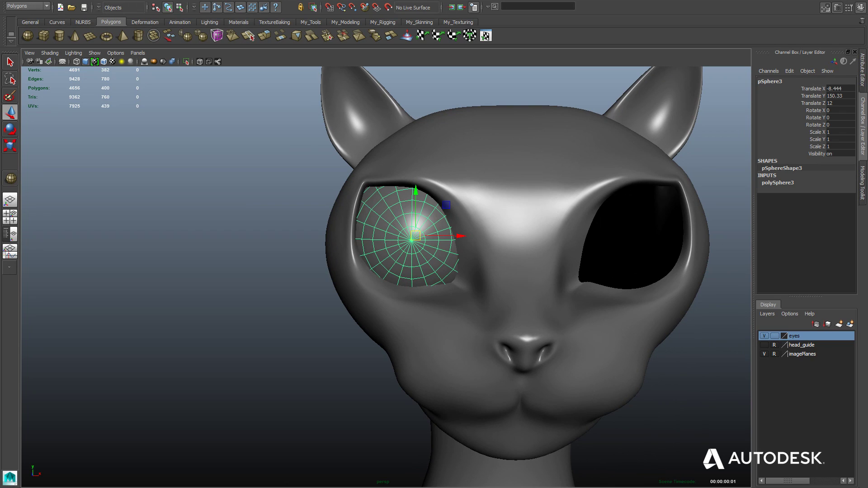
- Set the visible eye sphere to face selection in the front view
{"action": "key", "text": "space"}
{"action": "key", "text": "space"}
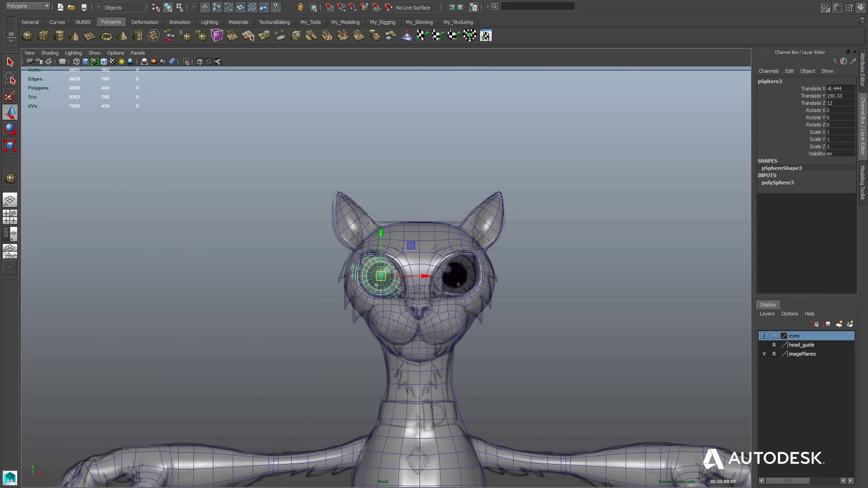
{"action": "right_click_drag", "start_coordinate": [386, 277], "coordinate": [456, 277], "text": "alt"}
{"action": "middle_click_drag", "start_coordinate": [456, 316], "coordinate": [444, 246], "text": "alt"}
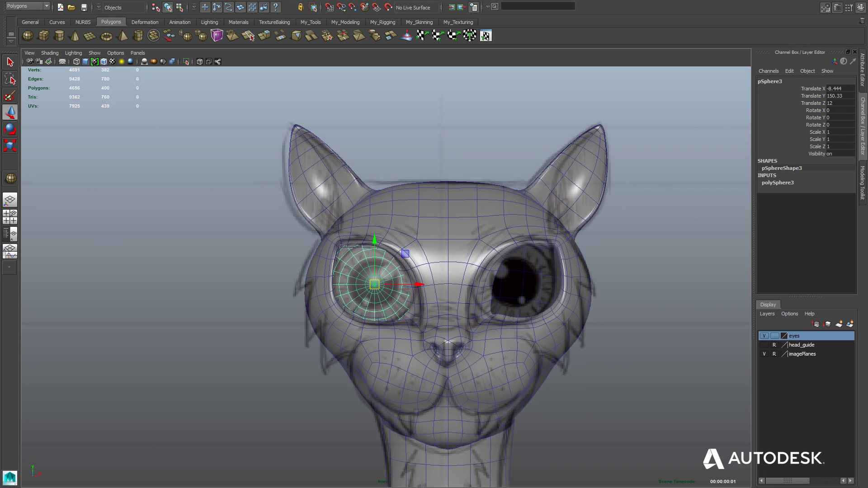
{"action": "right_click_drag", "start_coordinate": [443, 247], "coordinate": [516, 247], "text": "alt"}
{"action": "scroll", "coordinate": [384, 276], "scroll_direction": "up", "scroll_amount": 3}
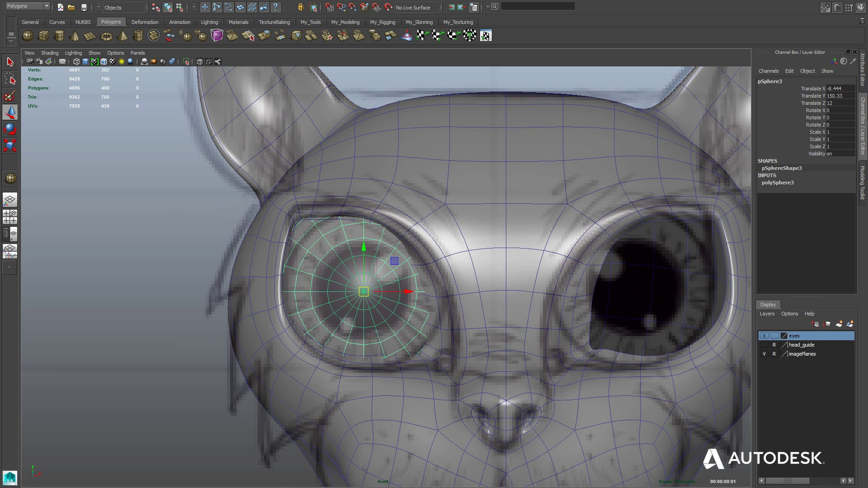
{"action": "right_click", "coordinate": [354, 295]}
{"action": "right_click_drag", "start_coordinate": [354, 296], "coordinate": [351, 318]}
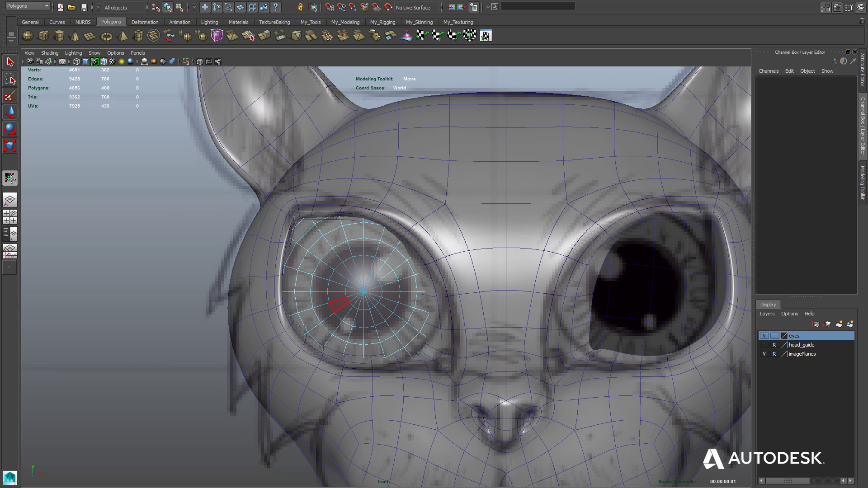
- Select the second and third face rings out from the eye sphere's pole, matching the pupil in the reference image
{"action": "double_click", "coordinate": [339, 305]}
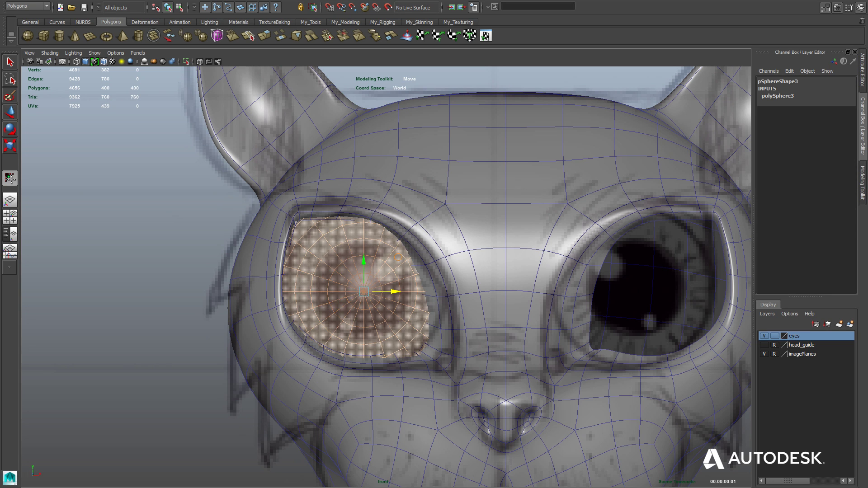
{"action": "left_click", "coordinate": [264, 306]}
{"action": "left_click", "coordinate": [339, 304]}
{"action": "double_click", "coordinate": [337, 297], "text": "shift"}
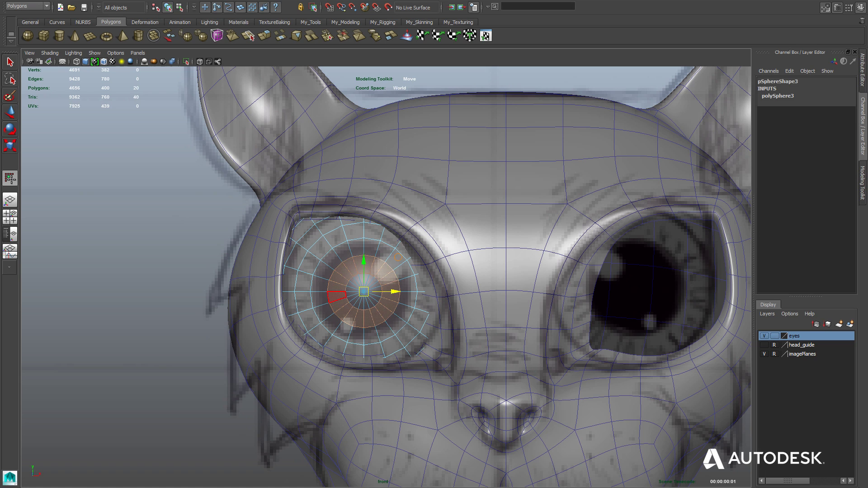
{"action": "double_click", "coordinate": [319, 299], "text": "shift"}
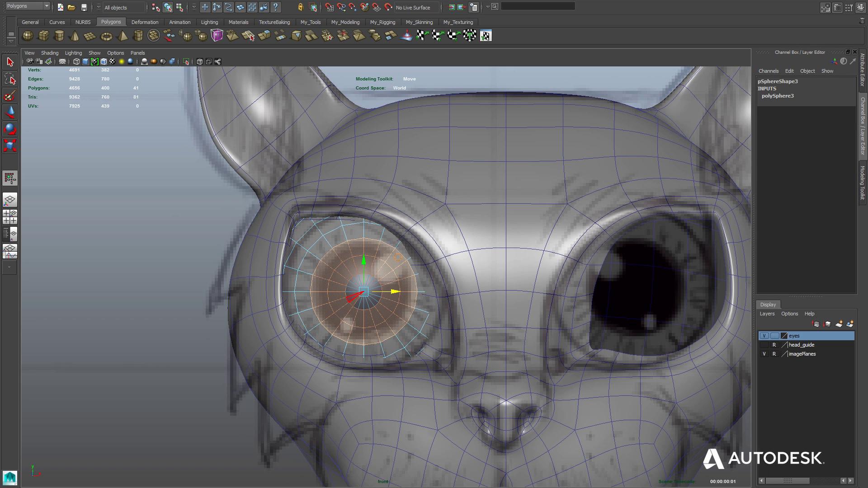
{"action": "double_click", "coordinate": [352, 297], "text": "shift"}
{"action": "key", "text": "ctrl+z"}
- Add the triangular faces around the pole to the selection and delete the whole pupil area from the eye sphere
{"action": "right_click_drag", "start_coordinate": [266, 309], "coordinate": [472, 370], "text": "alt"}
{"action": "middle_click_drag", "start_coordinate": [289, 311], "coordinate": [299, 309], "text": "alt"}
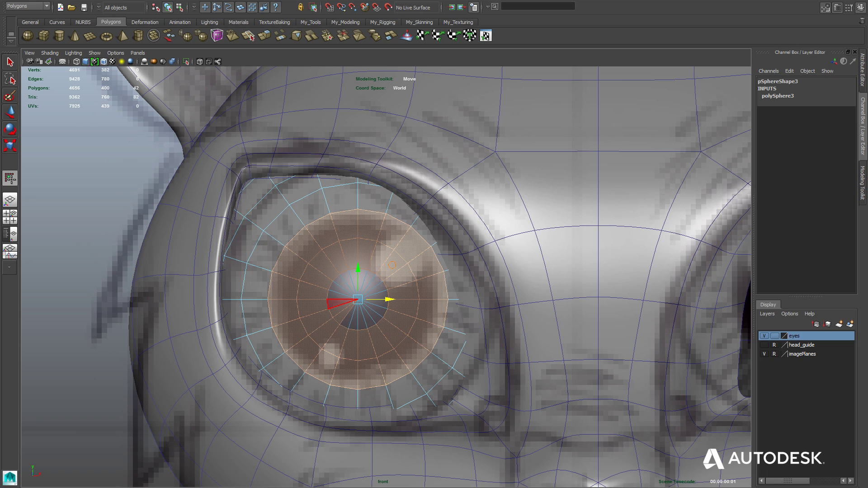
{"action": "left_click", "coordinate": [343, 285], "text": "shift"}
{"action": "left_click", "coordinate": [348, 280], "text": "shift"}
{"action": "key", "text": "q"}
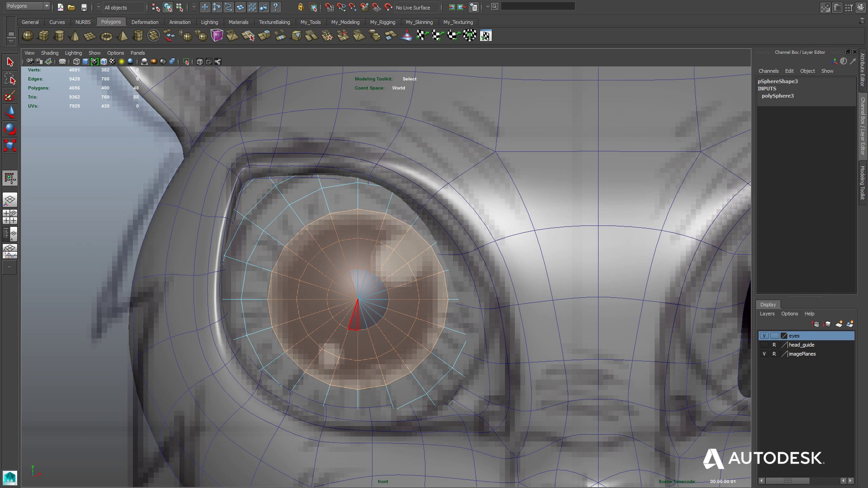
{"action": "left_click", "coordinate": [362, 320], "text": "shift"}
{"action": "right_click_drag", "start_coordinate": [370, 317], "coordinate": [402, 342], "text": "alt"}
{"action": "left_click", "coordinate": [361, 338], "text": "shift"}
{"action": "left_click", "coordinate": [370, 334], "text": "shift"}
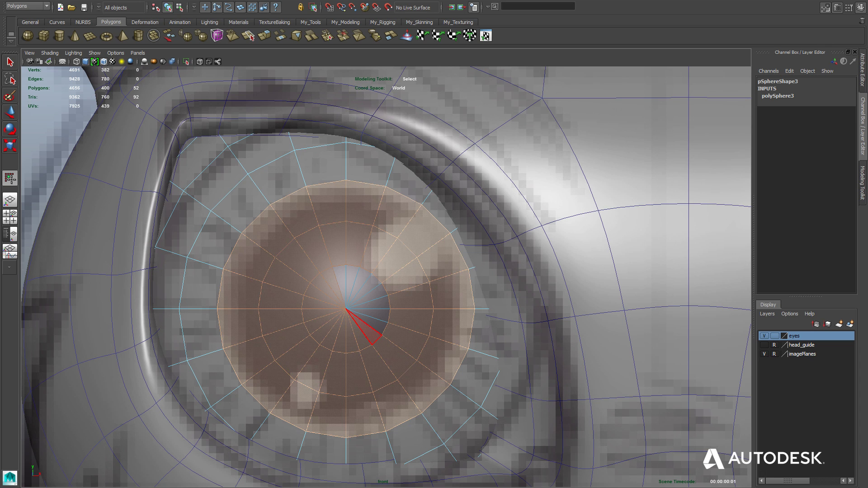
{"action": "left_click", "coordinate": [379, 315], "text": "shift"}
{"action": "left_click", "coordinate": [376, 305], "text": "shift"}
{"action": "left_click", "coordinate": [373, 296], "text": "shift"}
{"action": "left_click", "coordinate": [360, 282], "text": "shift"}
{"action": "left_click", "coordinate": [351, 279], "text": "shift"}
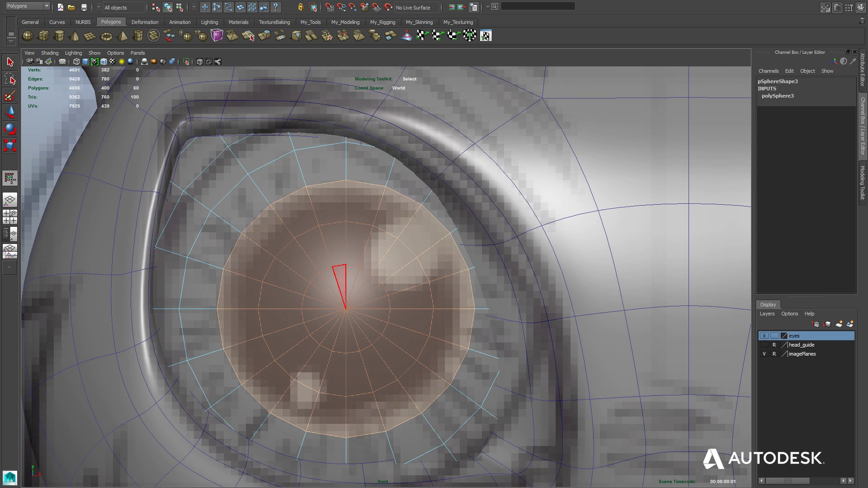
{"action": "key", "text": "Delete"}
- Select the border edge loop of the pupil opening in perspective view and extrude it inward
{"action": "key", "text": "space"}
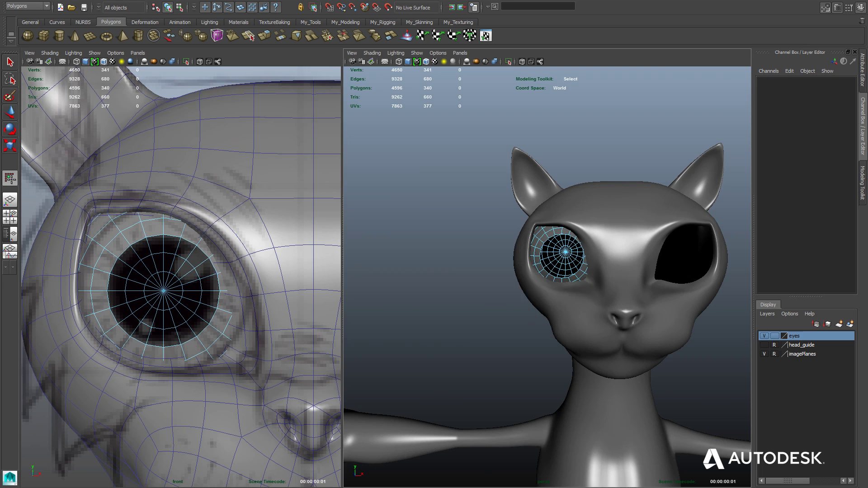
{"action": "key", "text": "space"}
{"action": "left_click_drag", "start_coordinate": [388, 276], "coordinate": [414, 261], "text": "alt"}
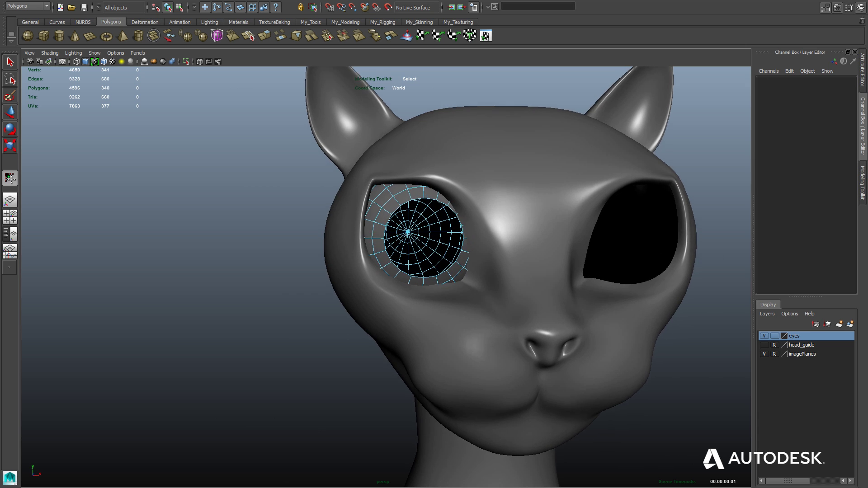
{"action": "scroll", "coordinate": [407, 231], "scroll_direction": "up", "scroll_amount": 4}
{"action": "right_click", "coordinate": [406, 161]}
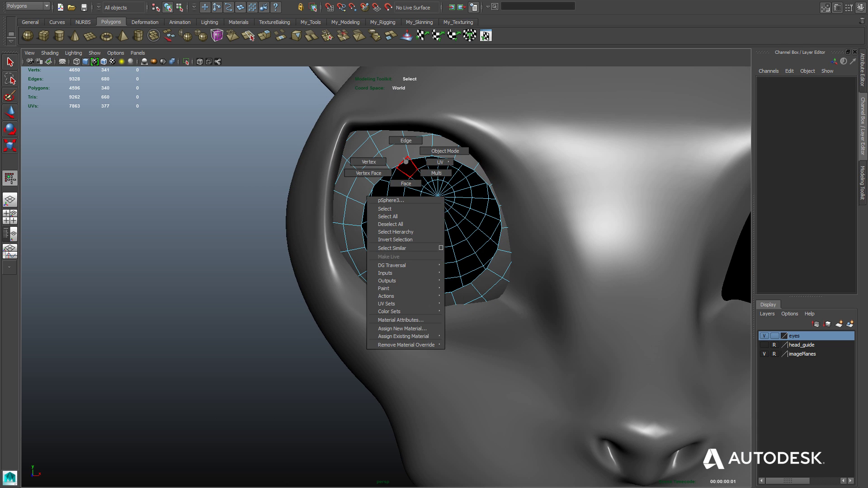
{"action": "left_click", "coordinate": [405, 140]}
{"action": "double_click", "coordinate": [400, 165]}
{"action": "left_click_drag", "start_coordinate": [392, 266], "coordinate": [448, 250], "text": "alt"}
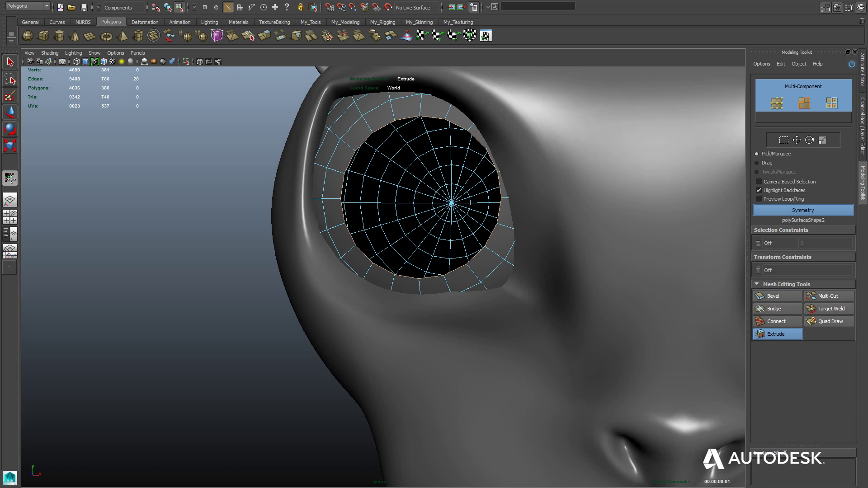
{"action": "left_click_drag", "start_coordinate": [342, 188], "coordinate": [362, 187]}
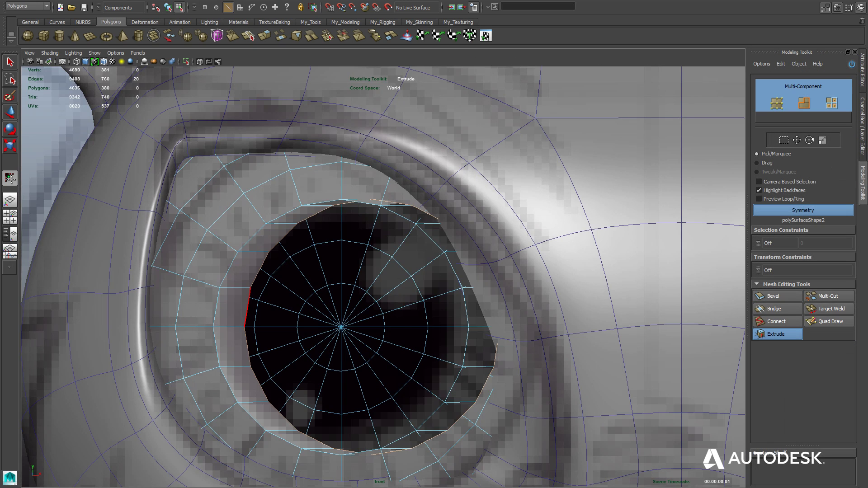
- Center the extruded pupil edge loop horizontally on the eye at X -8.44 and adjust its depth inside the eyeball
{"action": "key", "text": "w"}
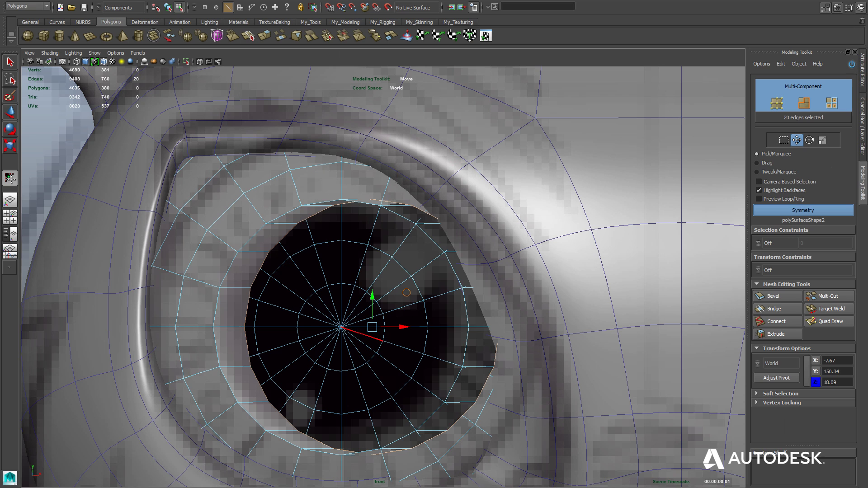
{"action": "left_click_drag", "start_coordinate": [407, 292], "coordinate": [375, 292]}
{"action": "key", "text": "space"}
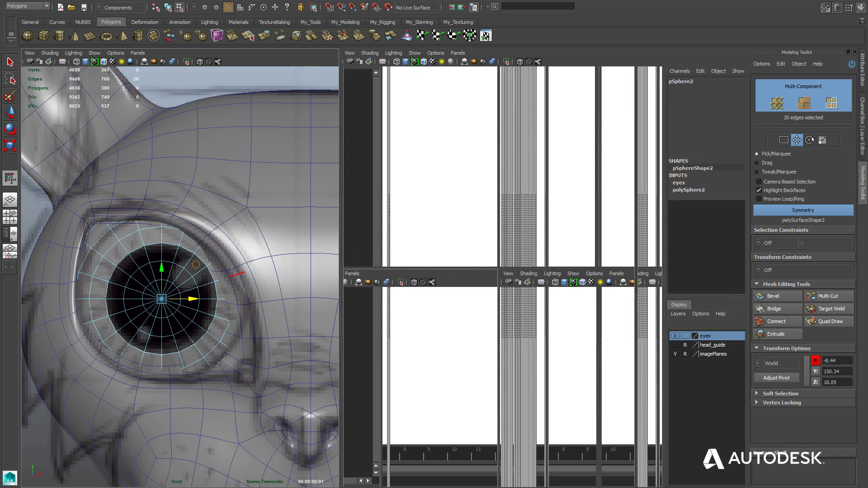
{"action": "key", "text": "space"}
{"action": "left_click_drag", "start_coordinate": [367, 312], "coordinate": [338, 340], "text": "alt"}
{"action": "left_click_drag", "start_coordinate": [355, 270], "coordinate": [371, 259]}
- Bevel the outer rim edge loop of the pupil opening with 2 segments and a fractional offset of 1.00
{"action": "right_click_drag", "start_coordinate": [301, 250], "coordinate": [300, 233]}
{"action": "double_click", "coordinate": [300, 235]}
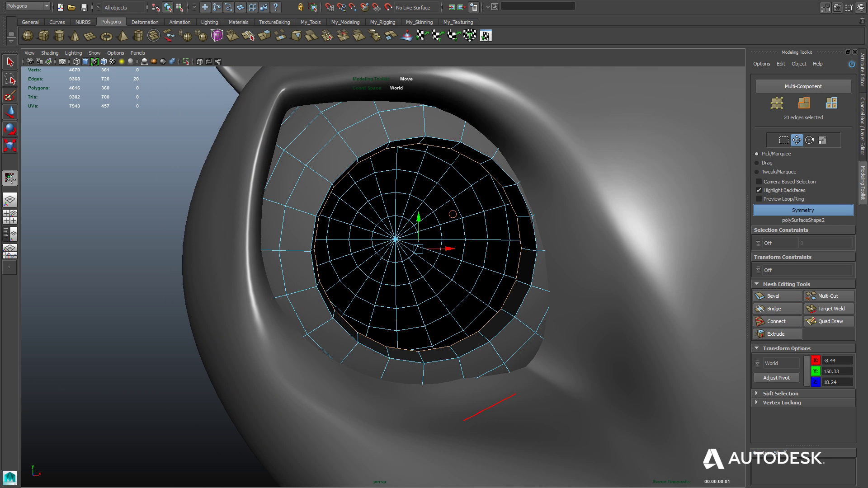
{"action": "key", "text": "ctrl+z"}
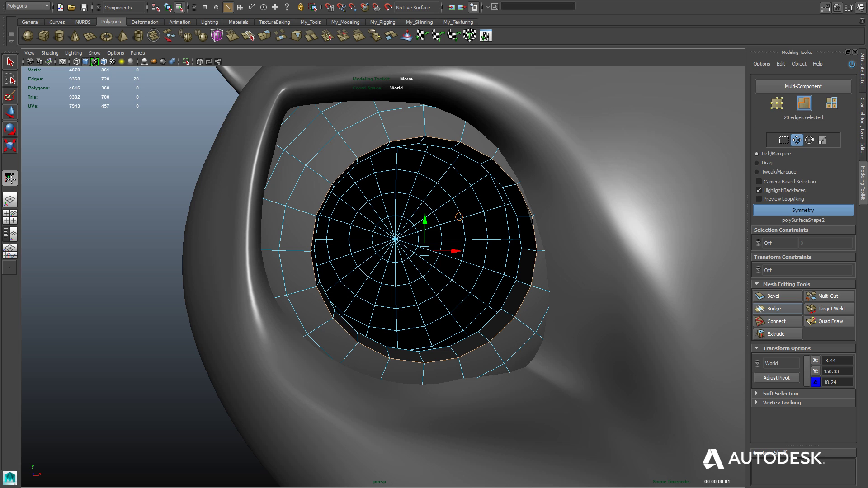
{"action": "left_click", "coordinate": [774, 296]}
{"action": "left_click_drag", "start_coordinate": [396, 240], "coordinate": [409, 234], "text": "alt"}
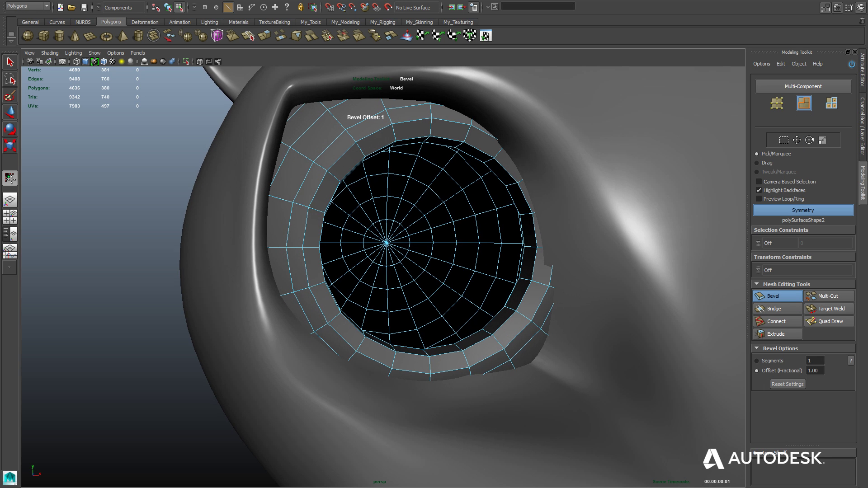
{"action": "type", "text": "2"}
{"action": "key", "text": "Tab"}
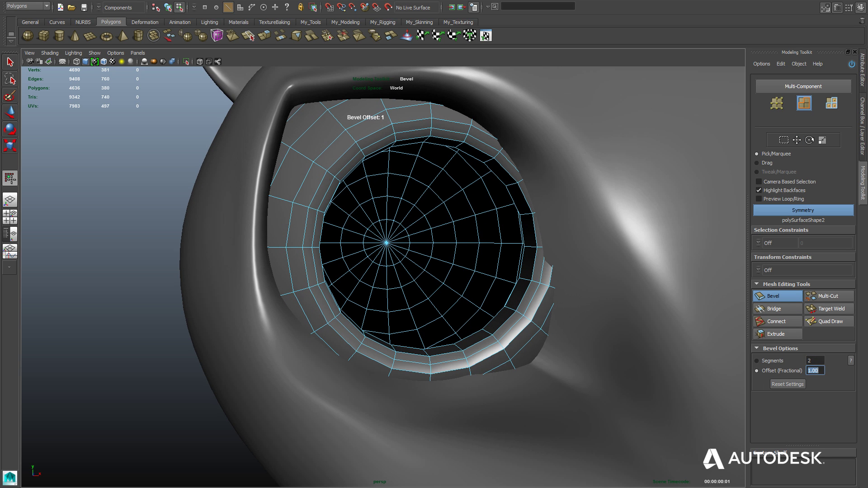
{"action": "left_click_drag", "start_coordinate": [430, 244], "coordinate": [459, 253], "text": "alt"}
{"action": "mouse_move", "coordinate": [453, 249]}
{"action": "middle_mouse_down"}
{"action": "mouse_move", "coordinate": [416, 248]}
{"action": "mouse_move", "coordinate": [452, 249]}
{"action": "middle_mouse_up"}
{"action": "left_click_drag", "start_coordinate": [452, 249], "coordinate": [402, 249], "text": "alt"}
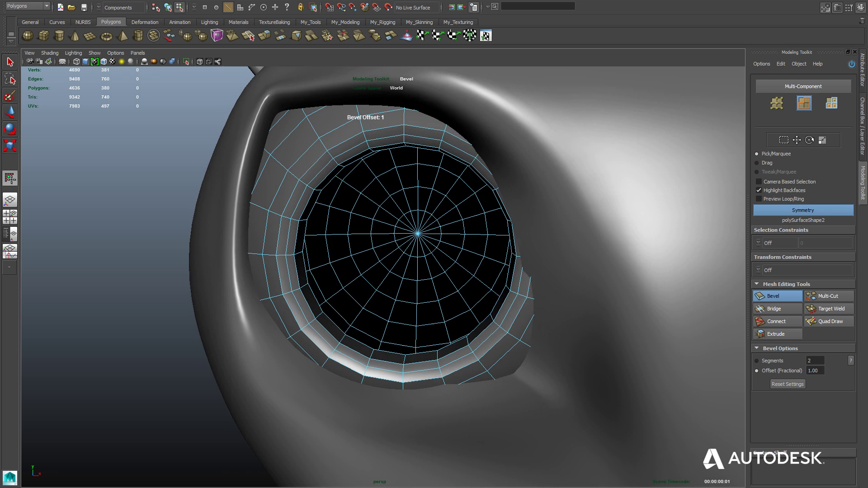
{"action": "right_click_drag", "start_coordinate": [402, 249], "coordinate": [371, 248], "text": "alt"}
{"action": "key", "text": "w"}
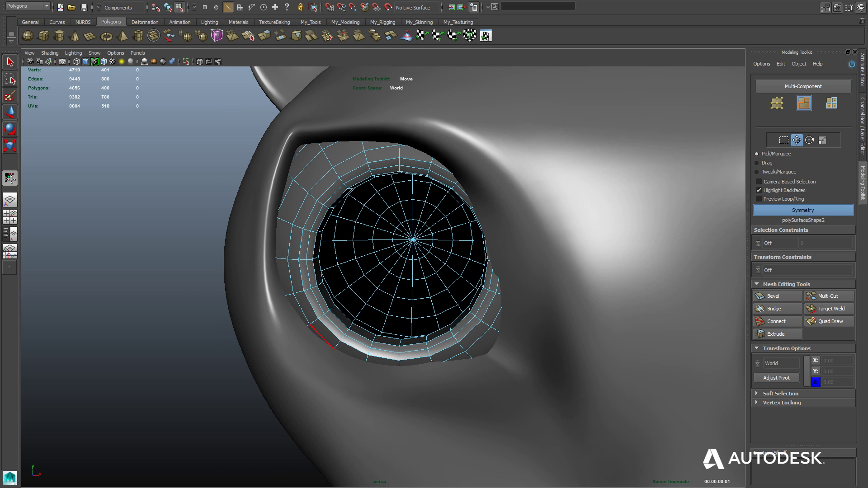
- Hide the head mesh and delete the rear faces of the eyeball in the side view
{"action": "key", "text": "space"}
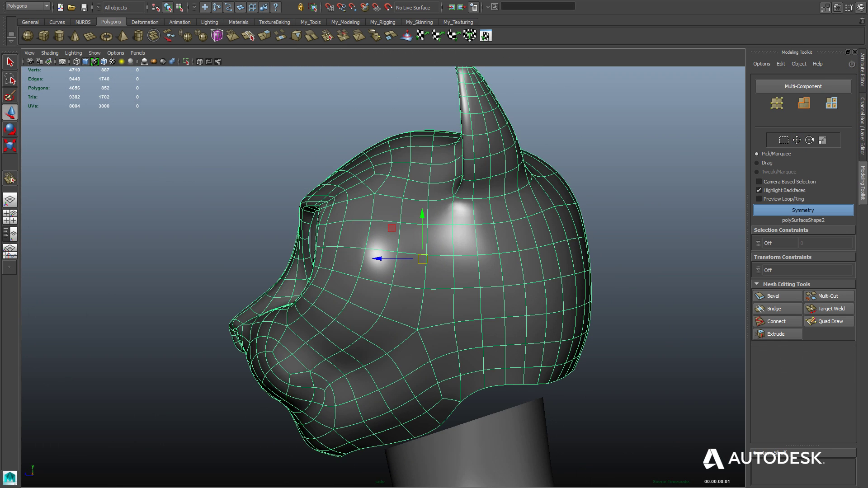
{"action": "key", "text": "ctrl+h"}
{"action": "left_click", "coordinate": [373, 256]}
{"action": "middle_click_drag", "start_coordinate": [373, 256], "coordinate": [381, 283], "text": "alt"}
{"action": "right_click_drag", "start_coordinate": [381, 283], "coordinate": [392, 283], "text": "alt"}
{"action": "right_click_drag", "start_coordinate": [434, 264], "coordinate": [397, 263]}
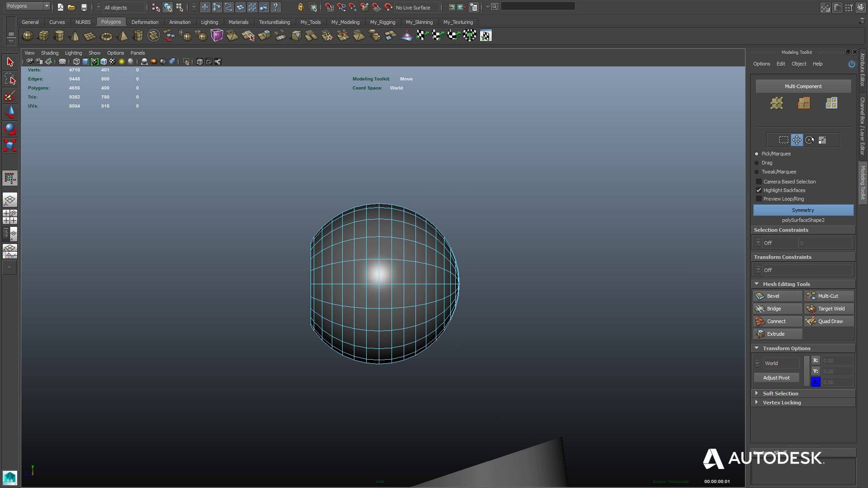
{"action": "left_click_drag", "start_coordinate": [484, 186], "coordinate": [409, 383]}
{"action": "key", "text": "Delete"}
- Create a single-face polygon plane over the pupil in the front view and snap it to the eye's center
{"action": "key", "text": "space"}
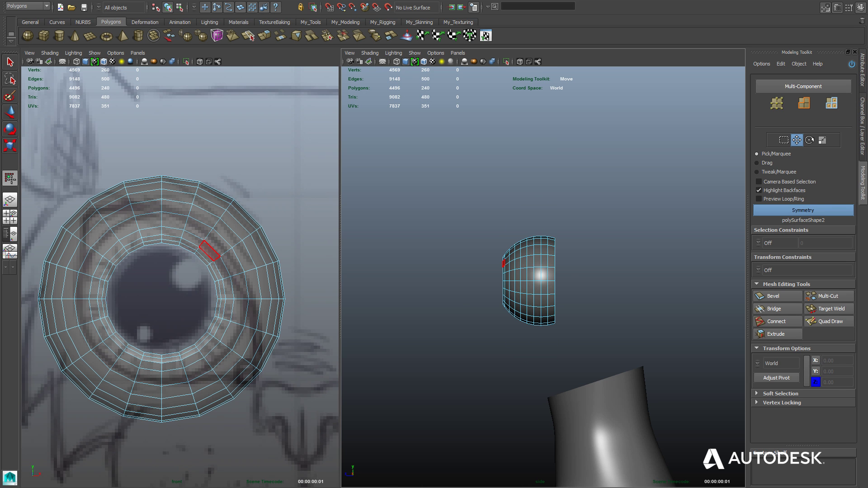
{"action": "key", "text": "space"}
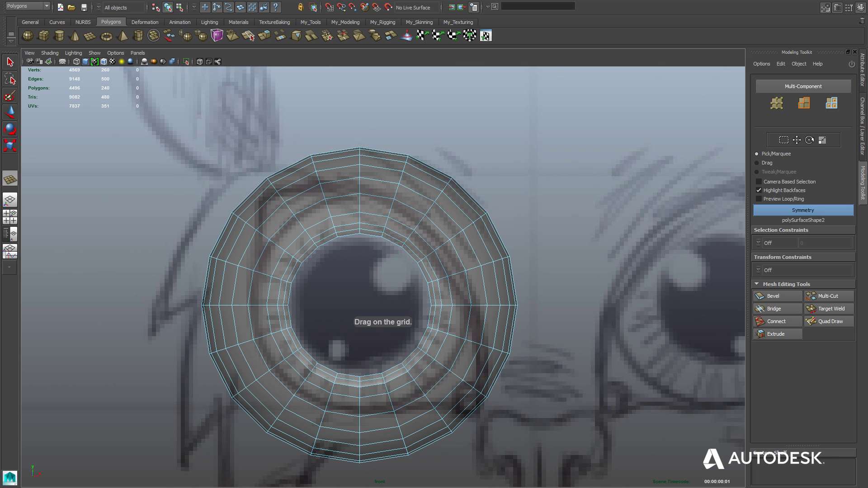
{"action": "left_click_drag", "start_coordinate": [268, 208], "coordinate": [361, 300], "text": "ctrl+shift"}
{"action": "key", "text": "v"}
{"action": "left_click_drag", "start_coordinate": [268, 208], "coordinate": [359, 307]}
- Move the new plane forward along Z so it sits just behind the pupil opening
{"action": "left_click_drag", "start_coordinate": [407, 271], "coordinate": [316, 272], "text": "alt"}
{"action": "mouse_move", "coordinate": [317, 271]}
{"action": "left_mouse_down", "text": "alt"}
{"action": "mouse_move", "coordinate": [416, 272]}
{"action": "mouse_move", "coordinate": [405, 276]}
{"action": "mouse_move", "coordinate": [377, 258]}
{"action": "mouse_move", "coordinate": [424, 255]}
{"action": "mouse_move", "coordinate": [314, 273]}
{"action": "left_mouse_up", "text": "alt"}
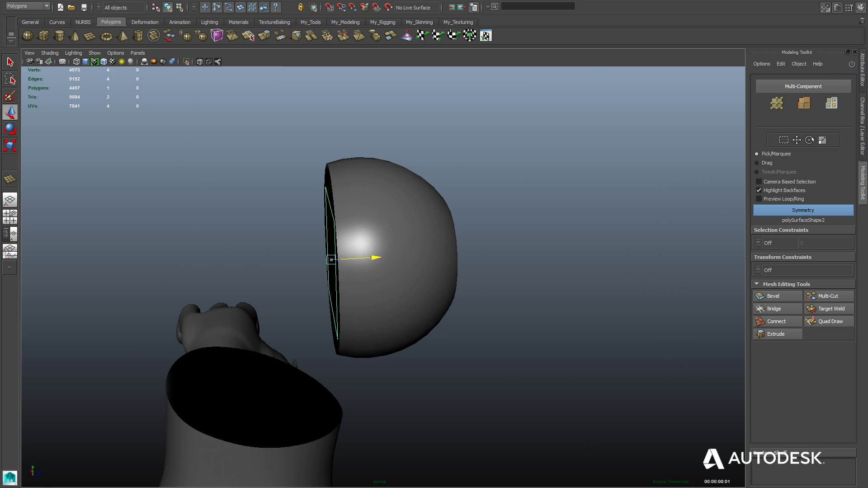
{"action": "left_click_drag", "start_coordinate": [412, 284], "coordinate": [388, 266]}
{"action": "right_click_drag", "start_coordinate": [388, 266], "coordinate": [457, 269], "text": "alt"}
{"action": "left_click_drag", "start_coordinate": [456, 269], "coordinate": [457, 288], "text": "alt"}
- Smooth the plane with 2 exponential division levels using OpenSubdiv Catmull-Clark
{"action": "key", "text": "space"}
{"action": "left_click", "coordinate": [376, 306]}
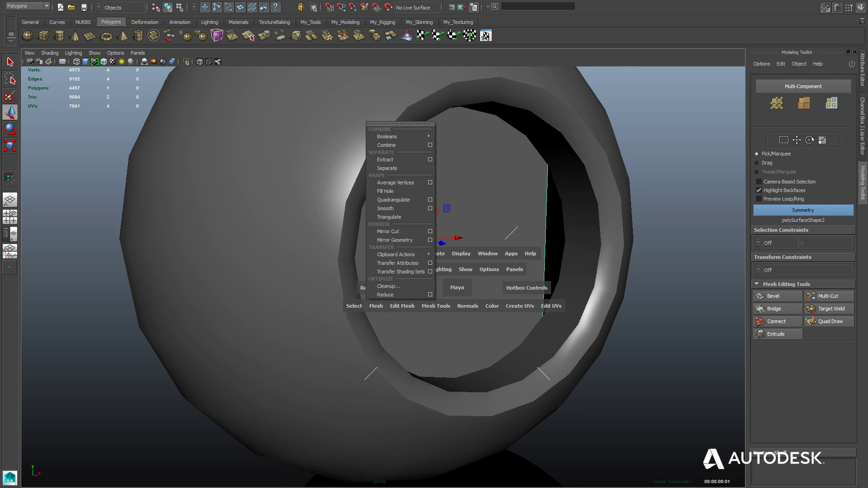
{"action": "left_click", "coordinate": [430, 208]}
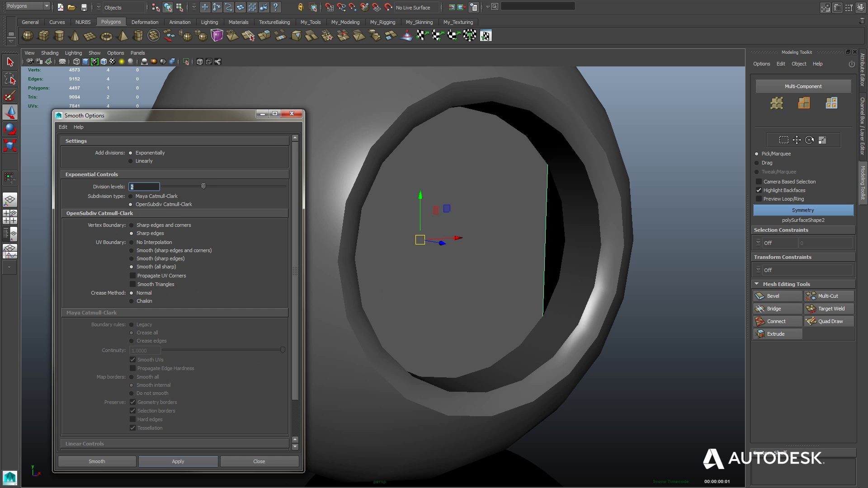
{"action": "left_click", "coordinate": [178, 462]}
{"action": "right_click_drag", "start_coordinate": [434, 289], "coordinate": [389, 289], "text": "alt"}
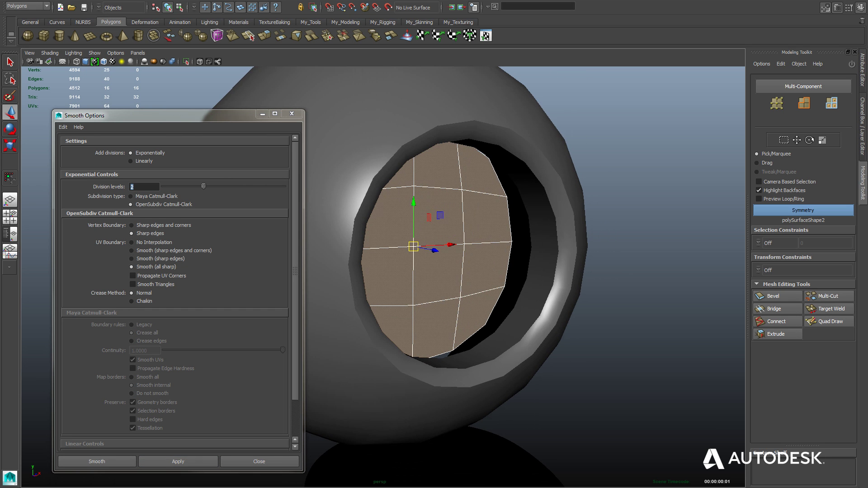
{"action": "left_click", "coordinate": [259, 461]}
- Scale up the subdivided plane so it covers the pupil opening from behind
{"action": "left_click_drag", "start_coordinate": [407, 289], "coordinate": [395, 323], "text": "alt"}
{"action": "left_click_drag", "start_coordinate": [433, 273], "coordinate": [440, 257]}
{"action": "key", "text": "r"}
- Select the center vertex of the subdivided plane and push it back into the eye to Z 13.93
{"action": "right_click_drag", "start_coordinate": [417, 256], "coordinate": [384, 256]}
{"action": "key", "text": "w"}
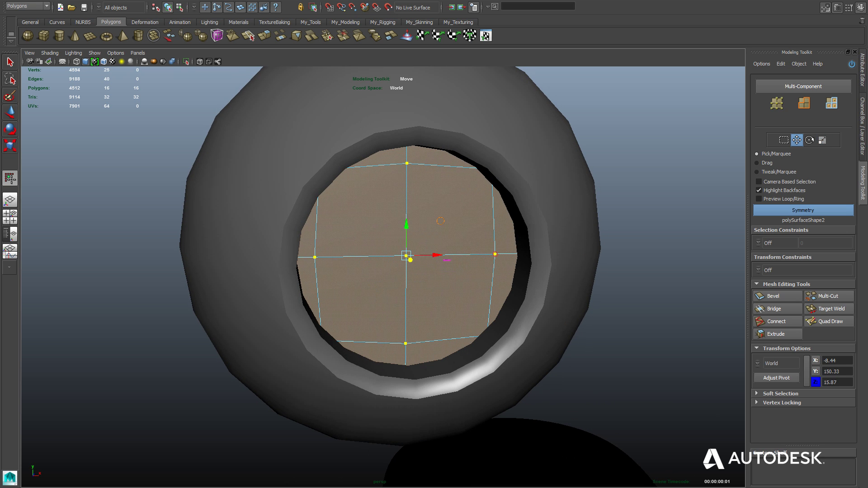
{"action": "left_click", "coordinate": [440, 221]}
{"action": "left_click_drag", "start_coordinate": [414, 307], "coordinate": [425, 319], "text": "alt"}
{"action": "left_click", "coordinate": [416, 267]}
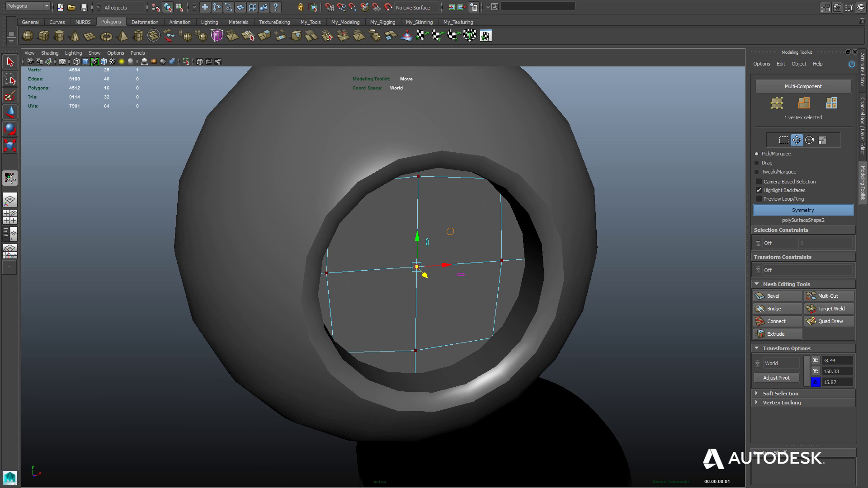
{"action": "left_click_drag", "start_coordinate": [417, 267], "coordinate": [399, 249]}
{"action": "key", "text": "q"}
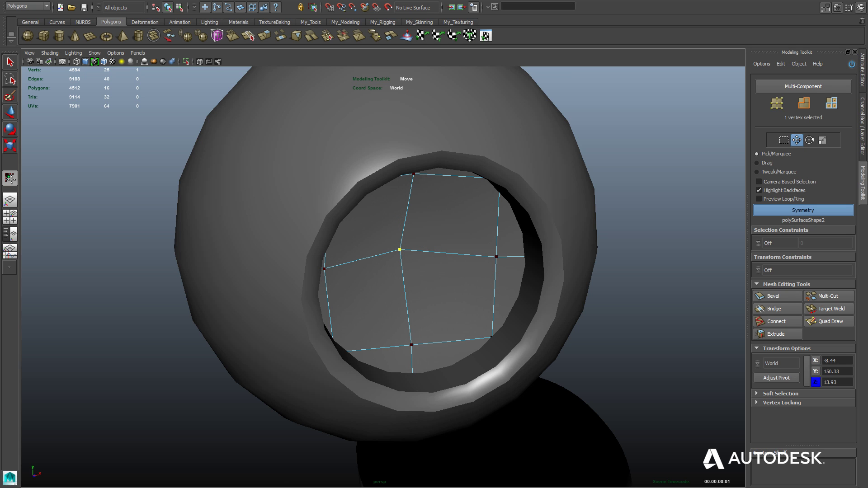
- Push the plane's center vertex deeper into the eye to Z 10.92
{"action": "left_click_drag", "start_coordinate": [425, 271], "coordinate": [377, 233], "text": "alt"}
{"action": "mouse_move", "coordinate": [397, 267]}
{"action": "left_mouse_down", "text": "alt"}
{"action": "mouse_move", "coordinate": [437, 253]}
{"action": "mouse_move", "coordinate": [384, 254]}
{"action": "mouse_move", "coordinate": [359, 237]}
{"action": "mouse_move", "coordinate": [310, 251]}
{"action": "mouse_move", "coordinate": [357, 217]}
{"action": "mouse_move", "coordinate": [403, 267]}
{"action": "mouse_move", "coordinate": [394, 277]}
{"action": "left_mouse_up", "text": "alt"}
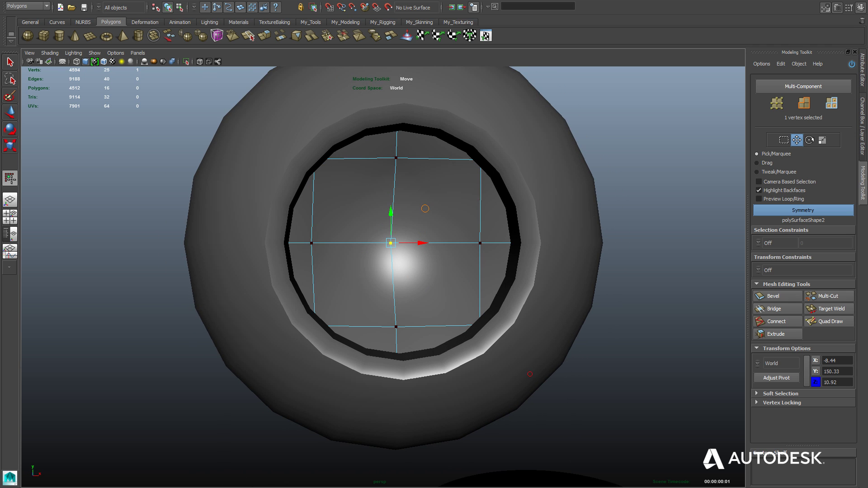
{"action": "left_click", "coordinate": [511, 316]}
- Select the eight vertices surrounding the plane's center vertex, push them back to Z 12.62, and return to object mode
{"action": "right_click_drag", "start_coordinate": [520, 321], "coordinate": [458, 327], "text": "alt"}
{"action": "left_click_drag", "start_coordinate": [458, 328], "coordinate": [447, 329], "text": "alt"}
{"action": "right_click_drag", "start_coordinate": [389, 269], "coordinate": [425, 259]}
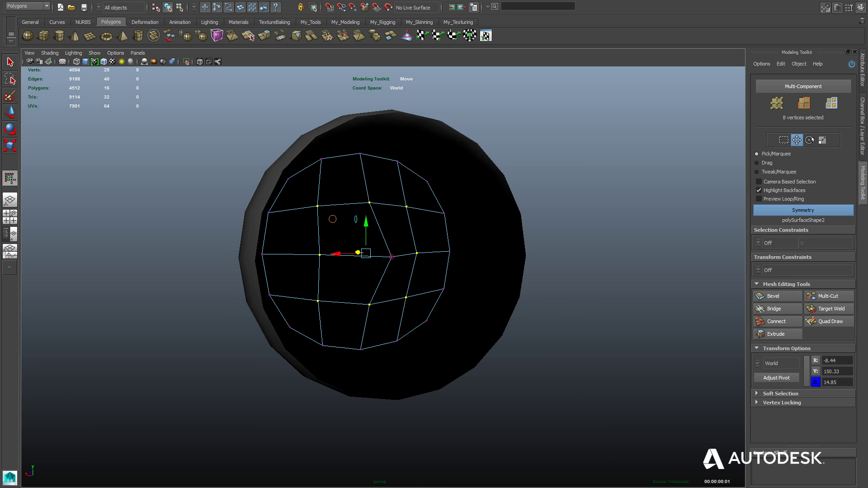
{"action": "left_click_drag", "start_coordinate": [438, 283], "coordinate": [403, 334], "text": "alt"}
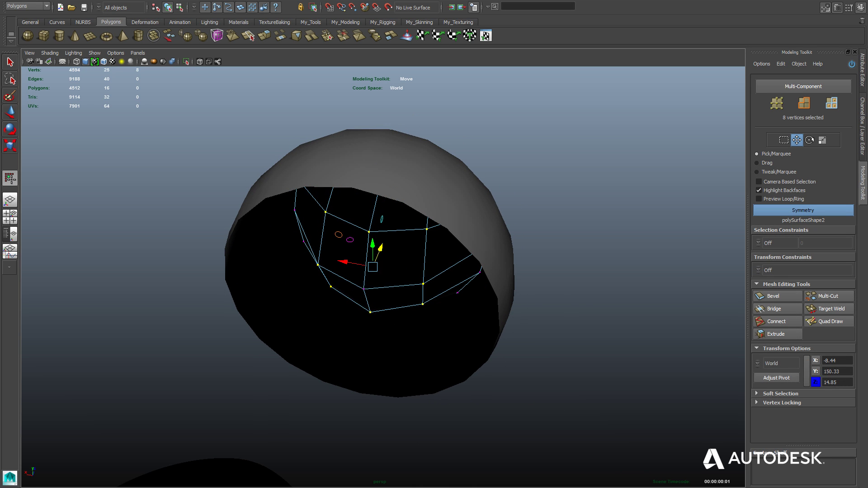
{"action": "left_click_drag", "start_coordinate": [382, 248], "coordinate": [437, 211], "text": "alt"}
{"action": "left_click_drag", "start_coordinate": [290, 290], "coordinate": [416, 291], "text": "alt"}
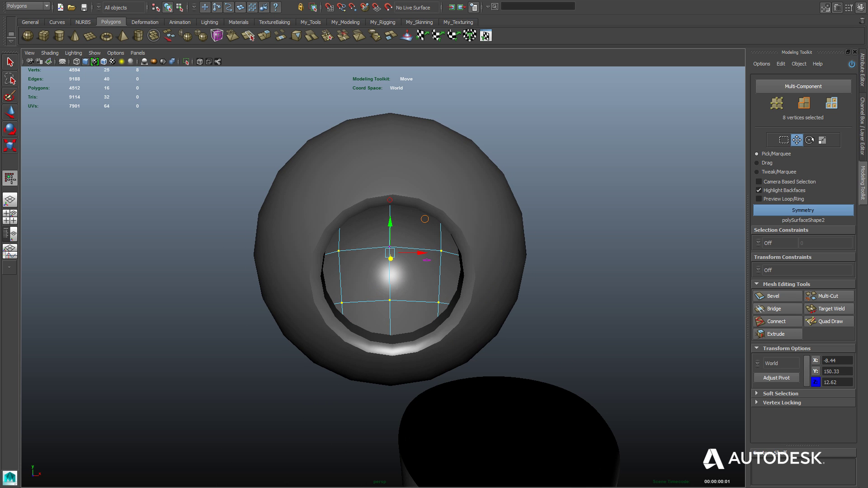
{"action": "right_click", "coordinate": [417, 290]}
{"action": "left_click", "coordinate": [454, 279]}
{"action": "scroll", "coordinate": [386, 271], "scroll_direction": "down", "scroll_amount": 10}
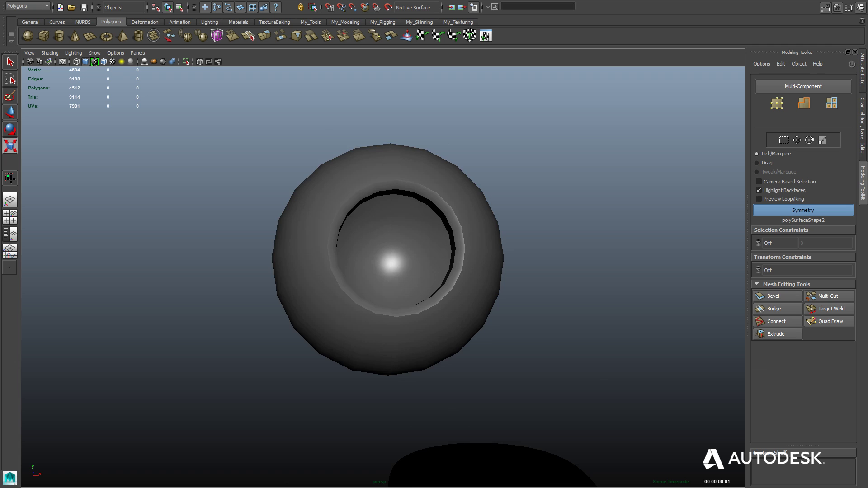
{"action": "left_click_drag", "start_coordinate": [389, 280], "coordinate": [416, 290], "text": "alt"}
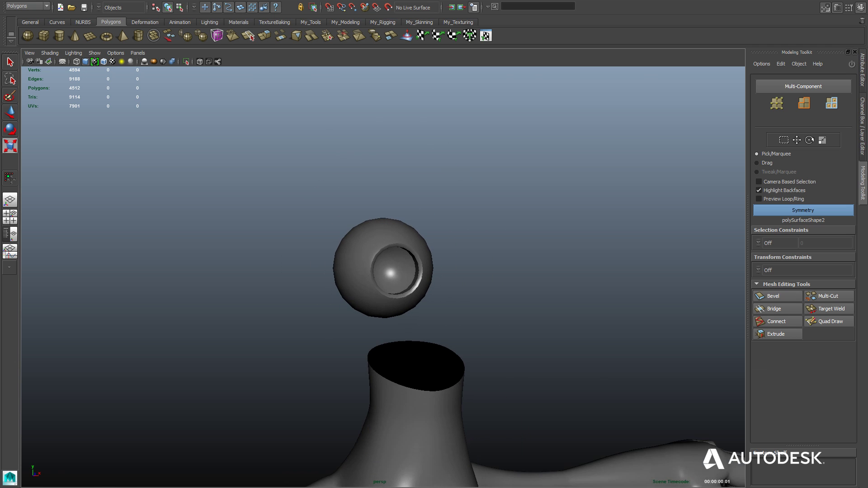
- Select the eyeball shell together with the concave surface behind its pupil opening and combine them into one mesh
{"action": "scroll", "coordinate": [407, 283], "scroll_direction": "up", "scroll_amount": 3}
{"action": "left_click", "coordinate": [355, 271]}
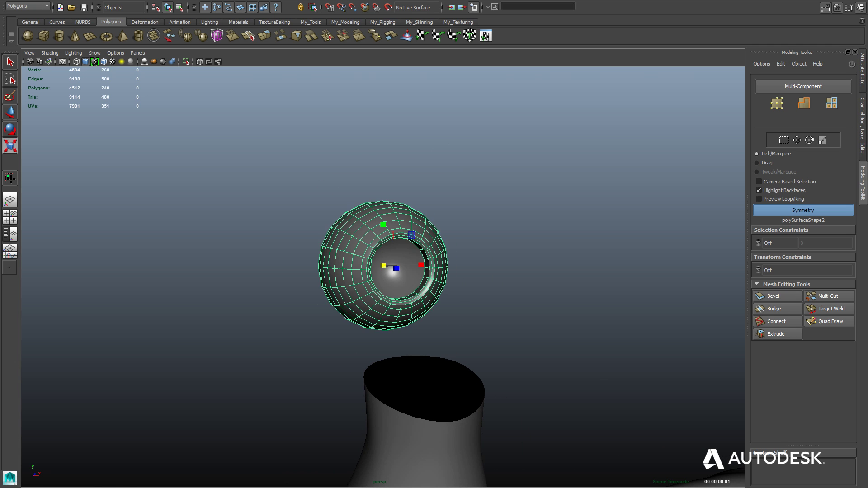
{"action": "scroll", "coordinate": [384, 276], "scroll_direction": "up", "scroll_amount": 4}
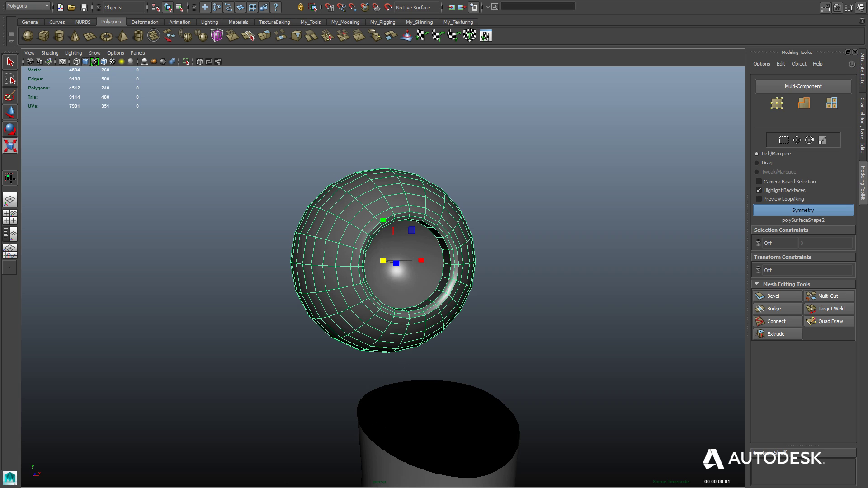
{"action": "key", "text": "w"}
{"action": "left_click_drag", "start_coordinate": [271, 275], "coordinate": [411, 267], "text": "alt"}
{"action": "left_click", "coordinate": [391, 276]}
{"action": "key", "text": "ctrl+shift+i"}
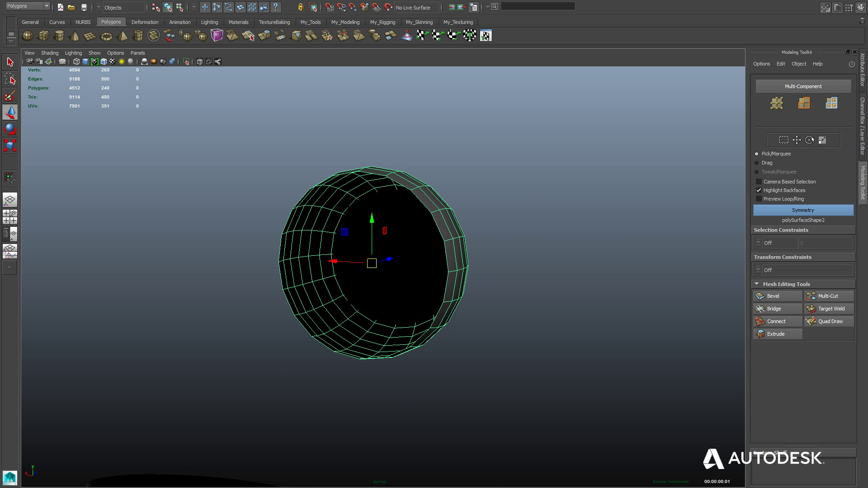
{"action": "left_click", "coordinate": [395, 266], "text": "shift"}
{"action": "key", "text": "space"}
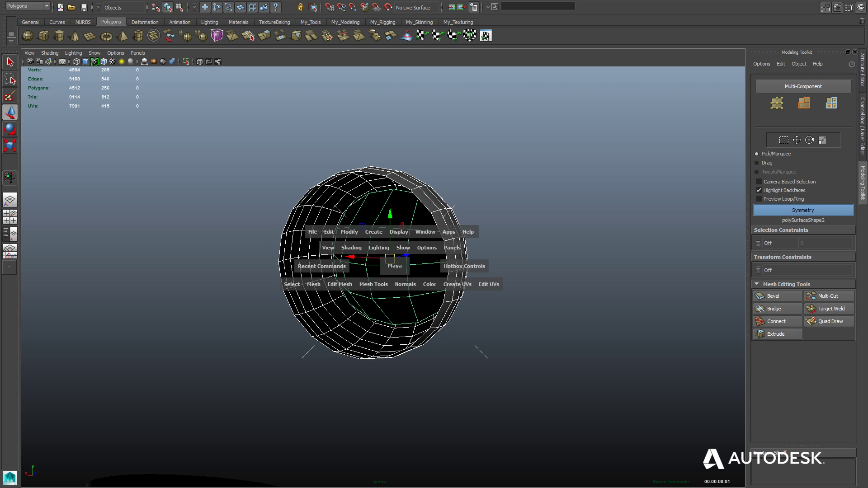
{"action": "left_click", "coordinate": [374, 285]}
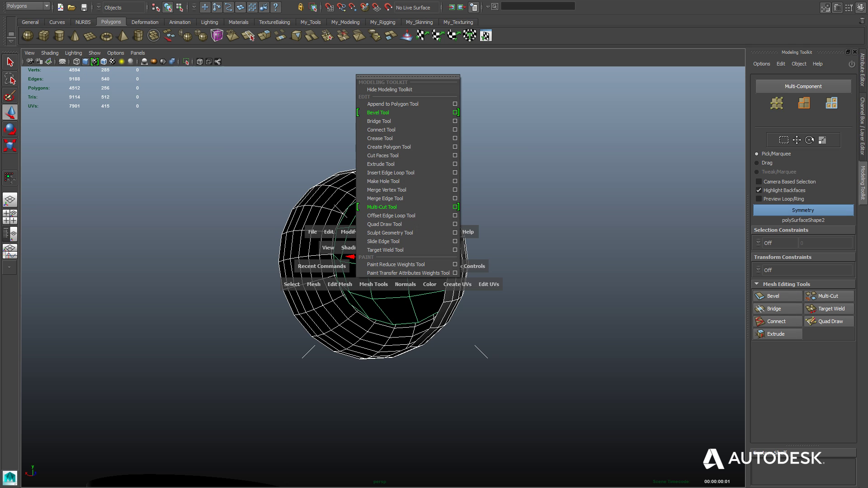
{"action": "left_click", "coordinate": [314, 285]}
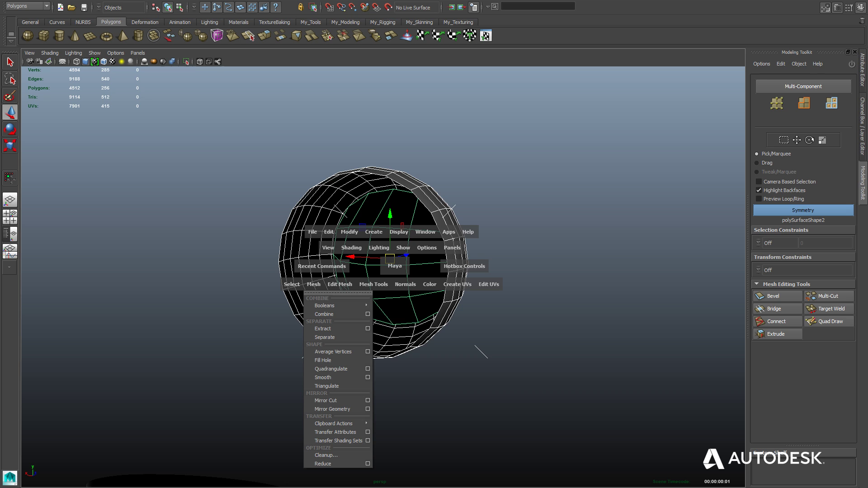
{"action": "left_click", "coordinate": [324, 314]}
{"action": "left_click_drag", "start_coordinate": [324, 314], "coordinate": [289, 316], "text": "alt"}
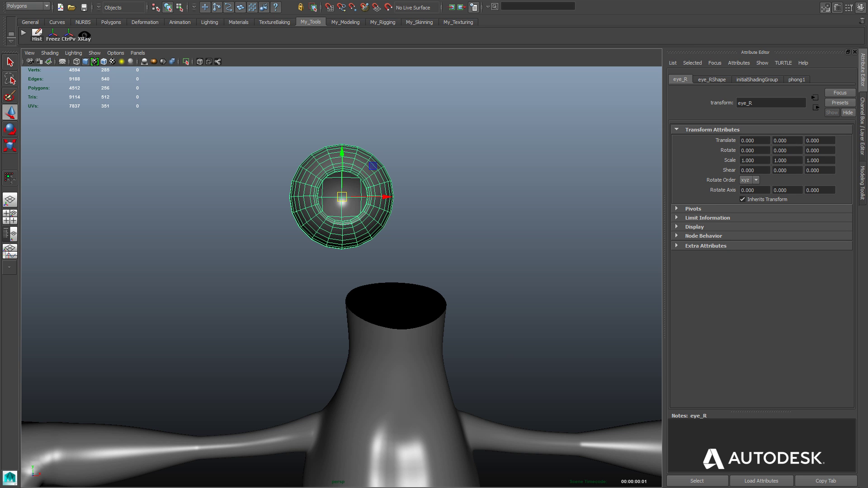
- Show the hidden cat head again and inspect how the combined eye sits in its socket
{"action": "key", "text": "ctrl+shift+h"}
{"action": "left_click", "coordinate": [565, 159]}
{"action": "scroll", "coordinate": [341, 277], "scroll_direction": "down", "scroll_amount": 3}
{"action": "mouse_move", "coordinate": [342, 253]}
{"action": "left_mouse_down", "text": "alt"}
{"action": "mouse_move", "coordinate": [432, 253]}
{"action": "mouse_move", "coordinate": [267, 253]}
{"action": "mouse_move", "coordinate": [332, 251]}
{"action": "left_mouse_up", "text": "alt"}
{"action": "middle_click_drag", "start_coordinate": [332, 226], "coordinate": [332, 275], "text": "alt"}
{"action": "right_click_drag", "start_coordinate": [333, 274], "coordinate": [435, 275], "text": "alt"}
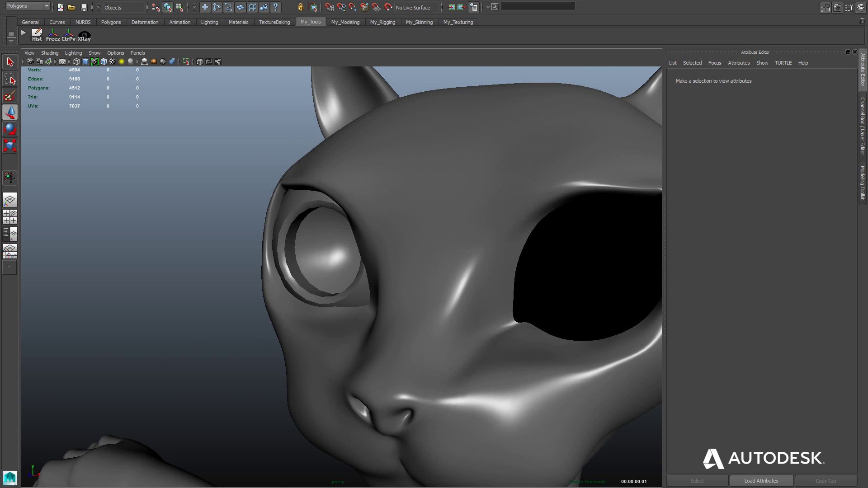
{"action": "left_click", "coordinate": [325, 251]}
{"action": "scroll", "coordinate": [341, 271], "scroll_direction": "up", "scroll_amount": 2}
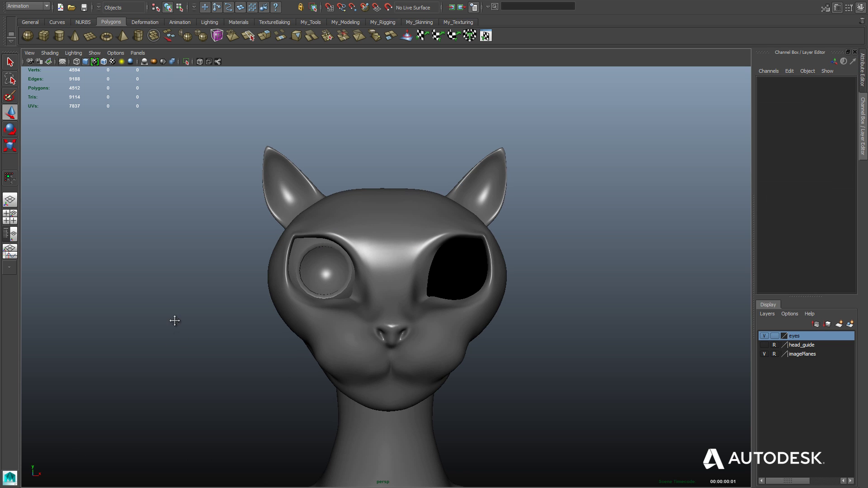
{"action": "right_click_drag", "start_coordinate": [174, 319], "coordinate": [221, 322], "text": "alt"}
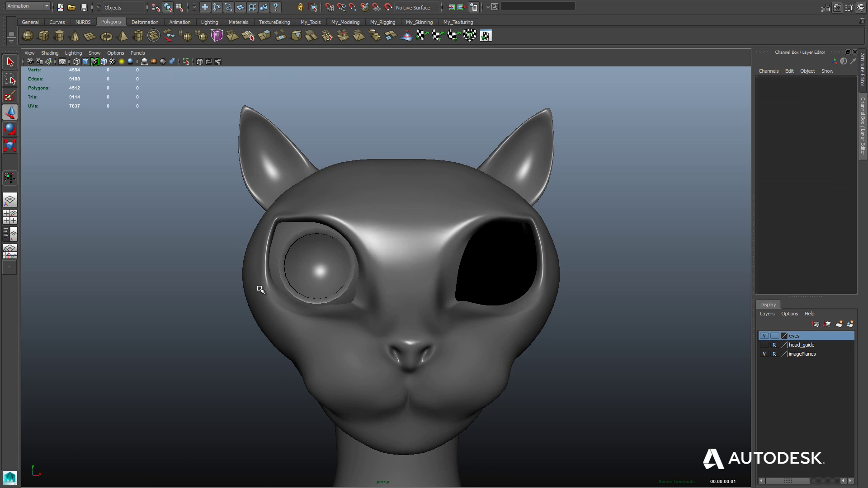
- In the front view, create a polygon sphere over the existing eyeball, centered at about X -8.5, Y 150.3
{"action": "key", "text": "space"}
{"action": "key", "text": "space"}
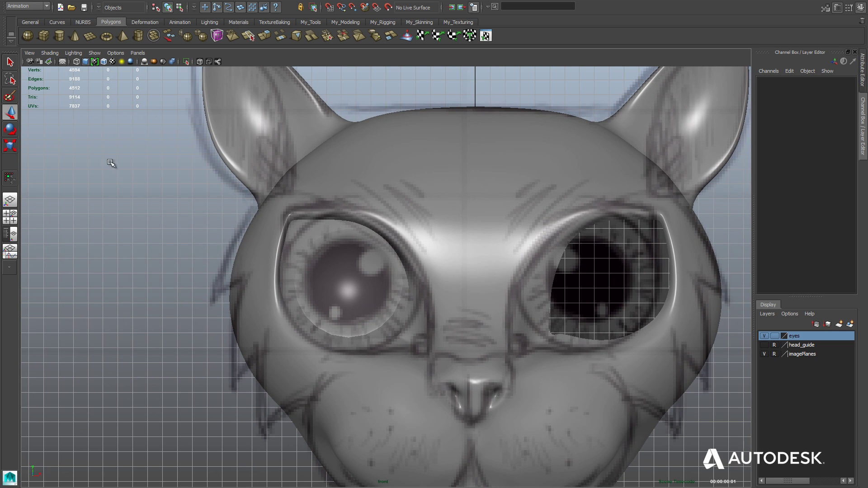
{"action": "left_click", "coordinate": [28, 35]}
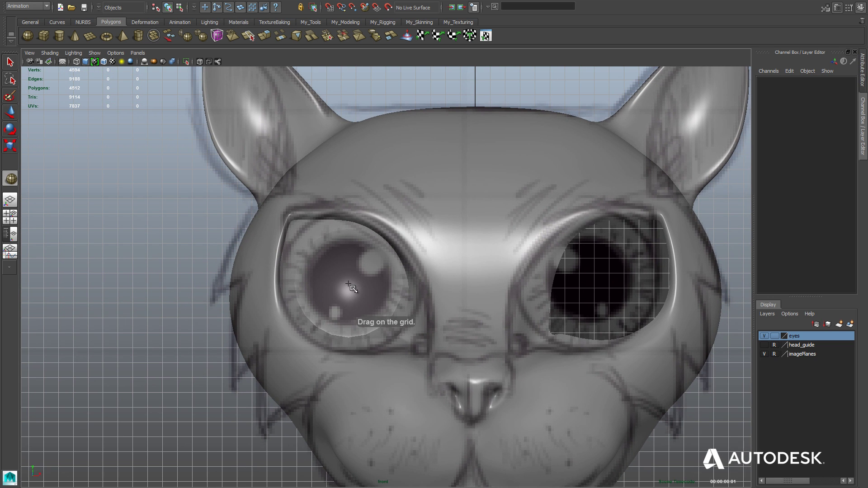
{"action": "left_click_drag", "start_coordinate": [348, 285], "coordinate": [412, 343]}
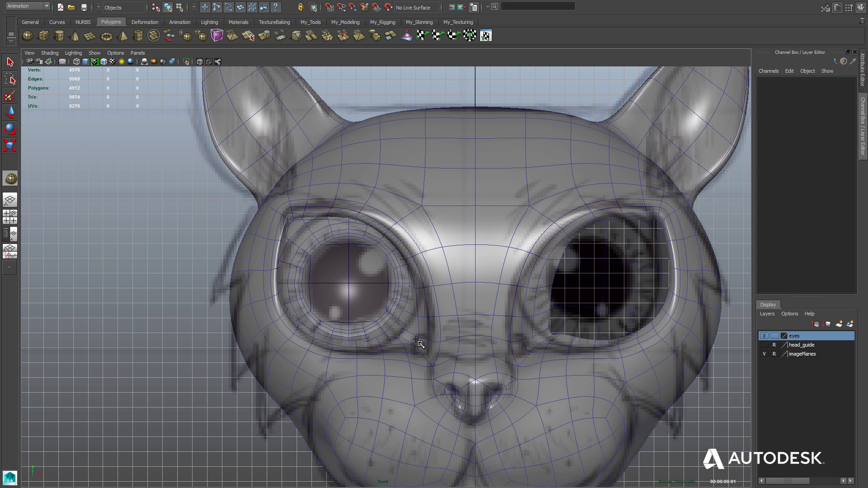
{"action": "key", "text": "w"}
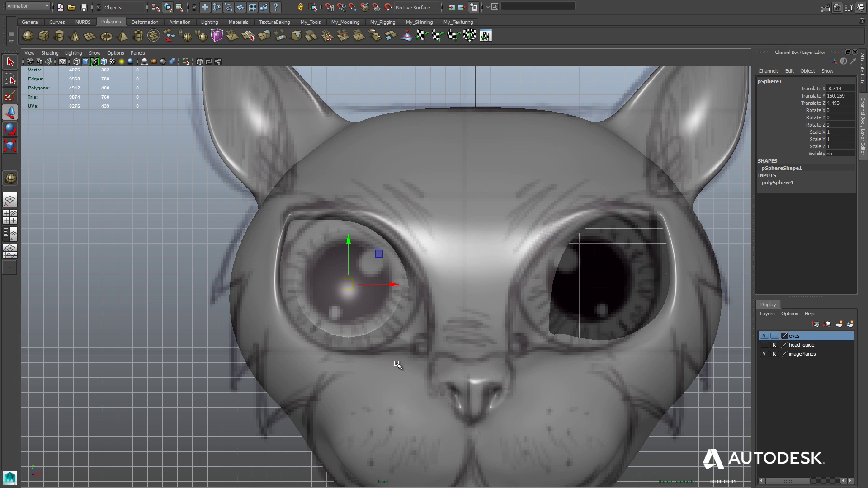
{"action": "scroll", "coordinate": [405, 340], "scroll_direction": "up", "scroll_amount": 1}
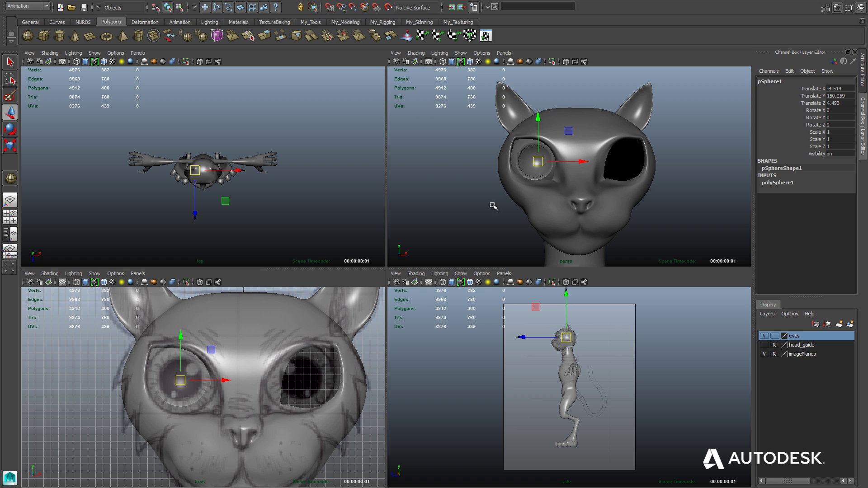
- Move the new sphere forward to Z 15.548 so it bulges out in front of the eyeball
{"action": "key", "text": "space"}
{"action": "left_click_drag", "start_coordinate": [268, 277], "coordinate": [553, 295], "text": "alt"}
{"action": "middle_click_drag", "start_coordinate": [535, 357], "coordinate": [460, 336], "text": "alt"}
{"action": "right_click_drag", "start_coordinate": [461, 335], "coordinate": [437, 461], "text": "alt"}
{"action": "left_click_drag", "start_coordinate": [500, 306], "coordinate": [523, 337], "text": "alt"}
- Compare the placement of the new sphere and eye_R in the socket from the side and the front
{"action": "left_click", "coordinate": [512, 266]}
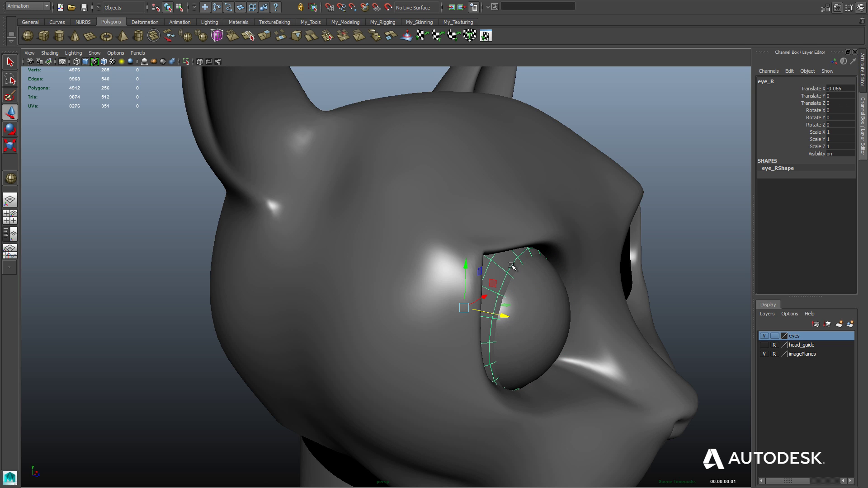
{"action": "left_click", "coordinate": [544, 316]}
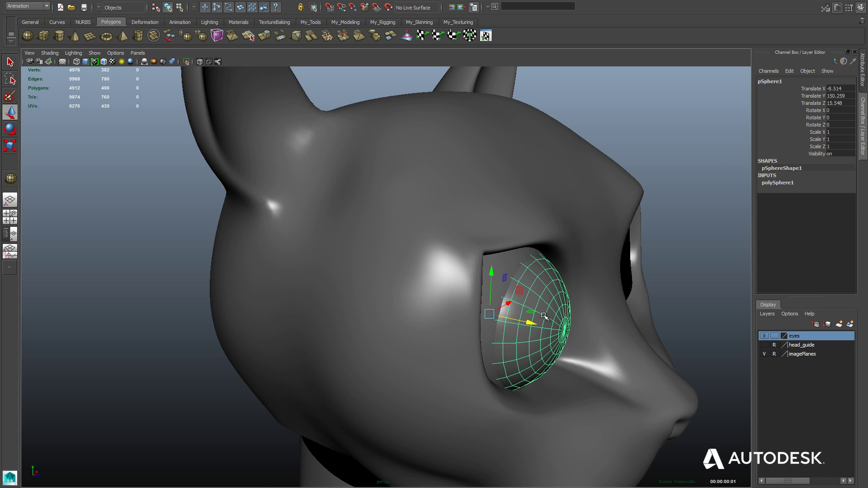
{"action": "left_click", "coordinate": [505, 258]}
{"action": "left_click_drag", "start_coordinate": [596, 335], "coordinate": [540, 327], "text": "alt"}
{"action": "middle_click_drag", "start_coordinate": [430, 332], "coordinate": [527, 339], "text": "alt"}
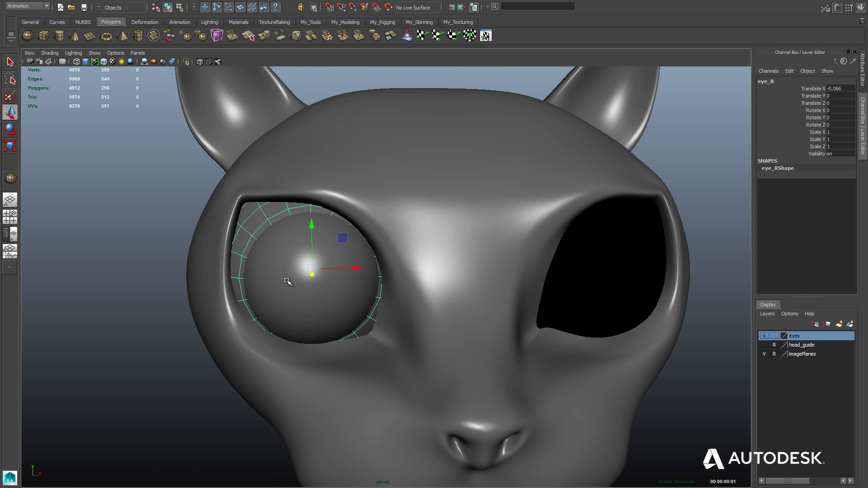
{"action": "left_click", "coordinate": [287, 282]}
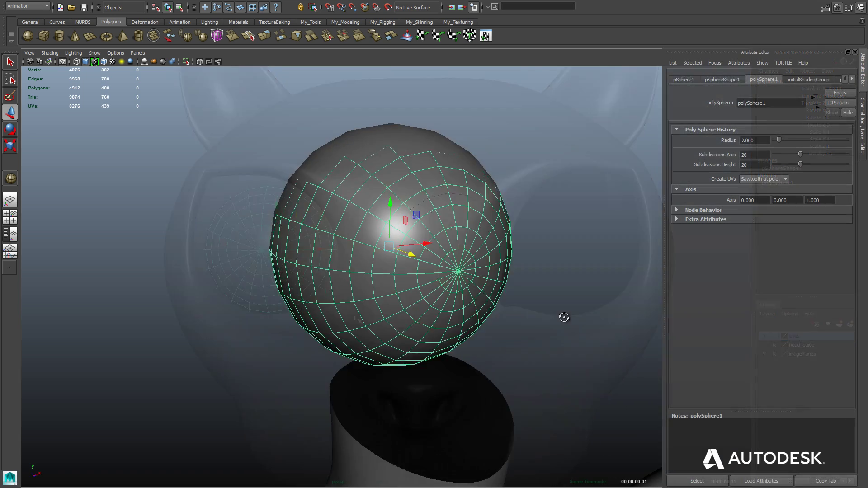
- Delete the rear faces of the new sphere in the side view, and return to object mode in the perspective view
{"action": "left_click_drag", "start_coordinate": [562, 316], "coordinate": [583, 328], "text": "alt"}
{"action": "mouse_move", "coordinate": [495, 271]}
{"action": "left_mouse_down", "text": "alt"}
{"action": "mouse_move", "coordinate": [500, 290]}
{"action": "mouse_move", "coordinate": [497, 283]}
{"action": "left_mouse_up", "text": "alt"}
{"action": "key", "text": "space"}
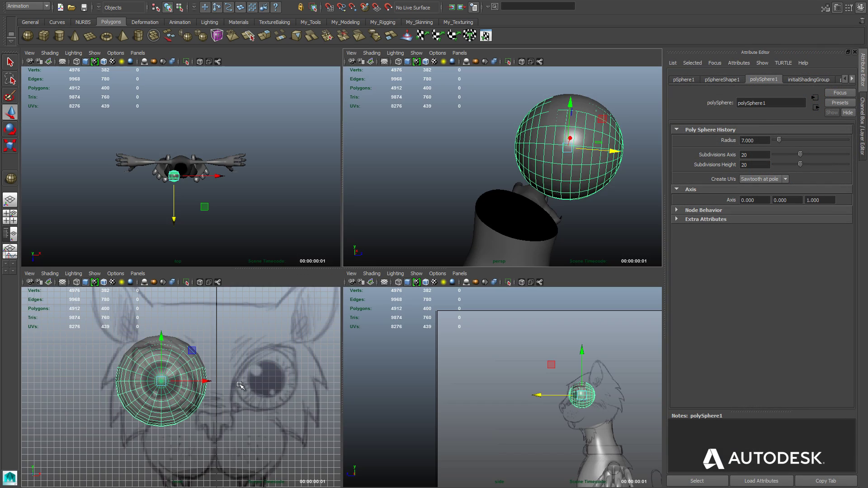
{"action": "key", "text": "space"}
{"action": "right_click_drag", "start_coordinate": [486, 342], "coordinate": [560, 345], "text": "alt"}
{"action": "middle_click_drag", "start_coordinate": [561, 346], "coordinate": [349, 353], "text": "alt"}
{"action": "right_click_drag", "start_coordinate": [348, 352], "coordinate": [501, 359], "text": "alt"}
{"action": "mouse_move", "coordinate": [397, 316]}
{"action": "right_mouse_down"}
{"action": "mouse_move", "coordinate": [390, 279]}
{"action": "mouse_move", "coordinate": [398, 319]}
{"action": "right_mouse_up"}
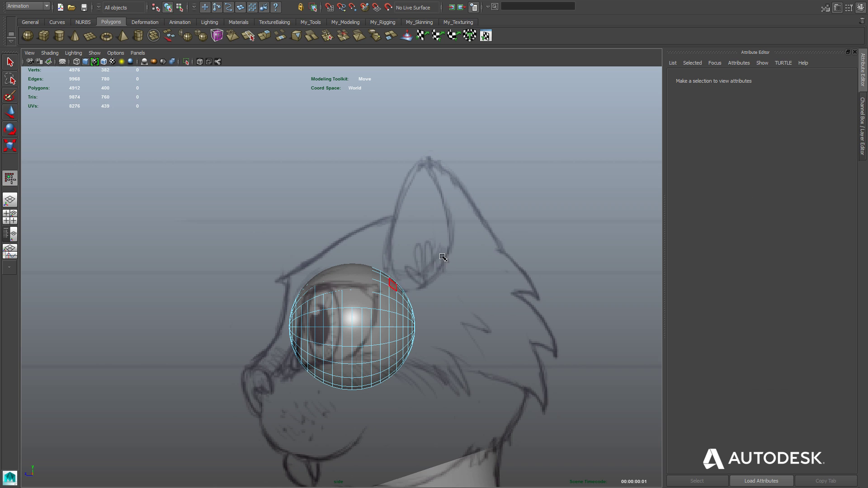
{"action": "left_click_drag", "start_coordinate": [375, 407], "coordinate": [365, 412]}
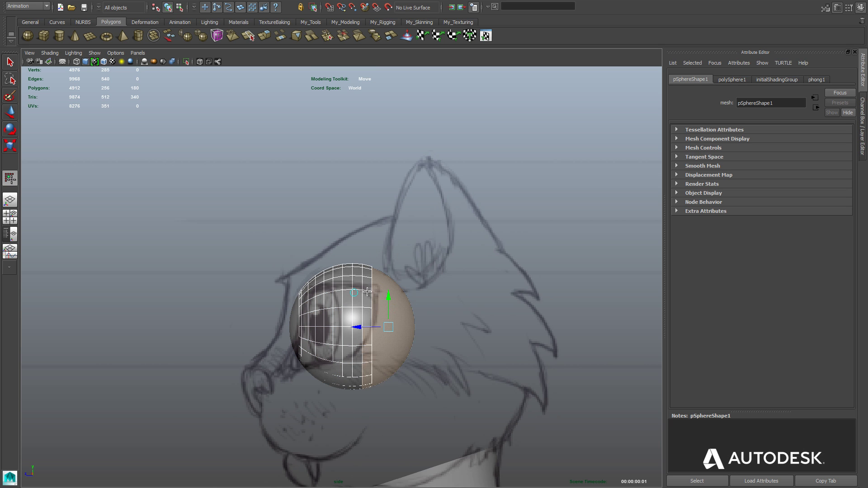
{"action": "left_click", "coordinate": [362, 276]}
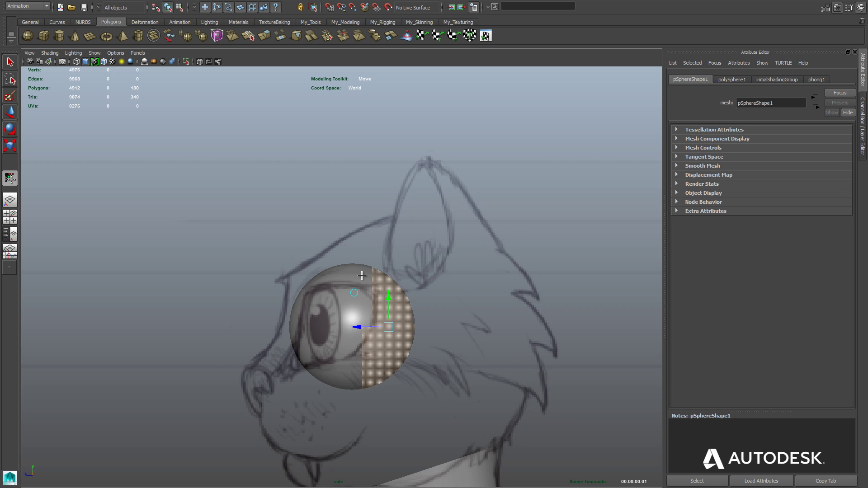
{"action": "key", "text": "Delete"}
{"action": "key", "text": "space"}
{"action": "key", "text": "space"}
{"action": "left_click_drag", "start_coordinate": [487, 224], "coordinate": [445, 241], "text": "alt"}
{"action": "right_click_drag", "start_coordinate": [445, 241], "coordinate": [464, 234]}
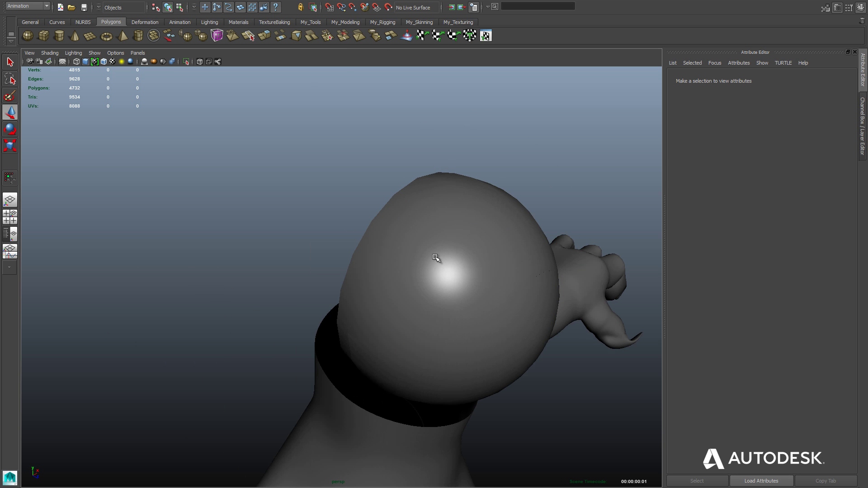
- Slide eye_R backward along Z to see it apart from the cut sphere, and undo the move
{"action": "left_click", "coordinate": [436, 258]}
{"action": "left_click_drag", "start_coordinate": [291, 320], "coordinate": [302, 250], "text": "alt"}
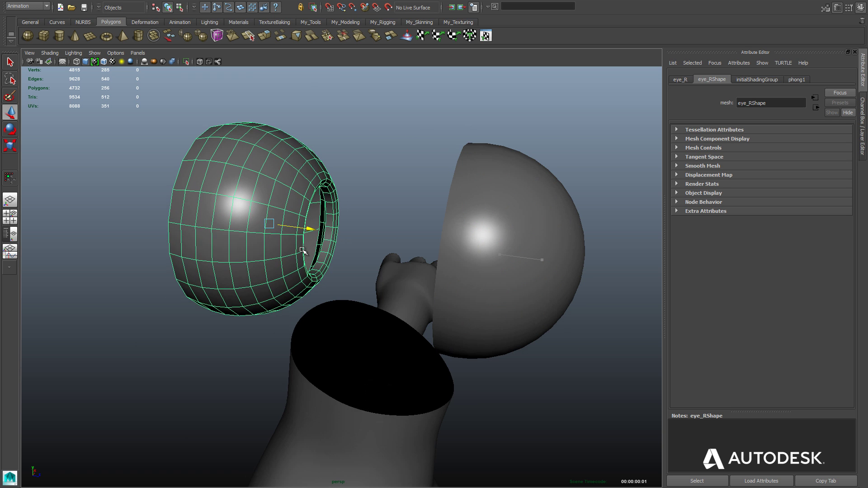
{"action": "left_click_drag", "start_coordinate": [432, 310], "coordinate": [413, 305], "text": "alt"}
{"action": "key", "text": "ctrl+z"}
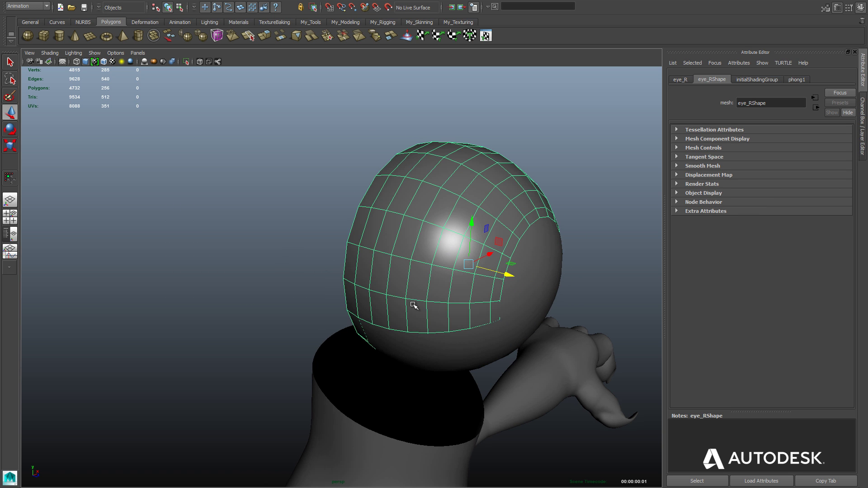
- Set the radius of the cut outer sphere to 7.5 in its polySphere history
{"action": "left_click", "coordinate": [540, 283]}
{"action": "left_click_drag", "start_coordinate": [539, 283], "coordinate": [458, 307], "text": "alt"}
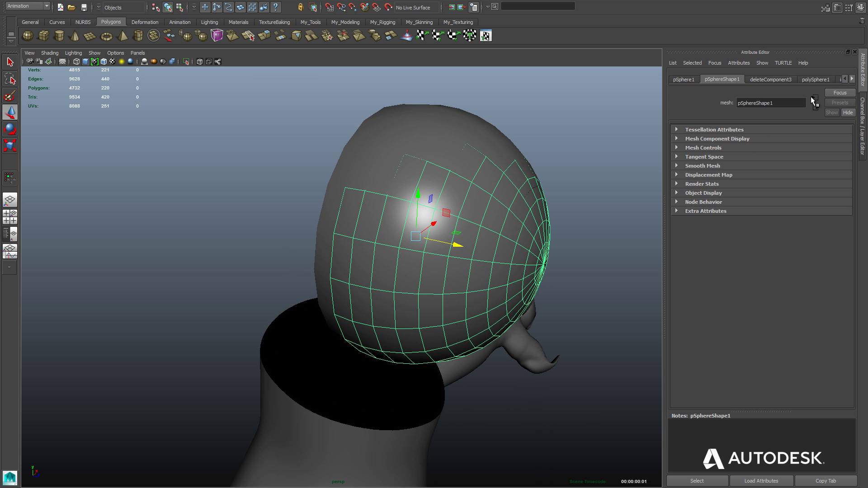
{"action": "left_click", "coordinate": [852, 80]}
{"action": "left_click", "coordinate": [757, 79]}
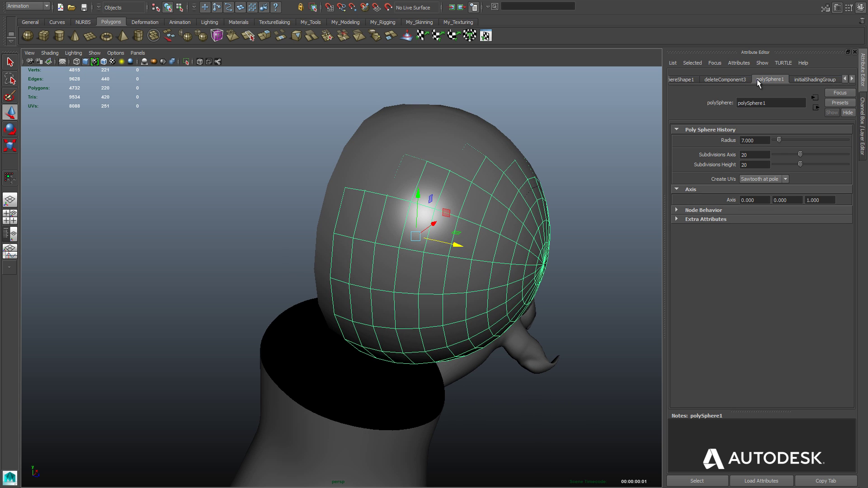
{"action": "left_click", "coordinate": [756, 140]}
{"action": "type", "text": "7.5"}
{"action": "key", "text": "Tab"}
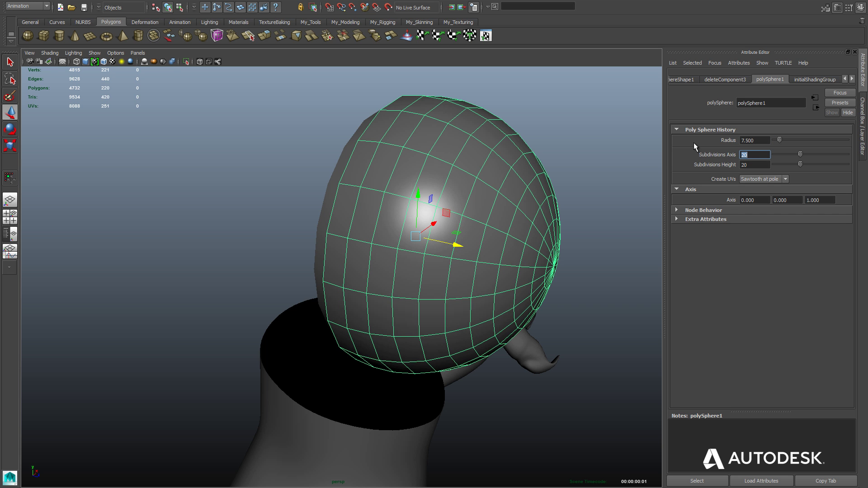
- Select the front pole vertex of the cut outer sphere in vertex mode and turn on soft selection
{"action": "left_click_drag", "start_coordinate": [442, 261], "coordinate": [459, 257], "text": "alt"}
{"action": "right_click", "coordinate": [457, 261]}
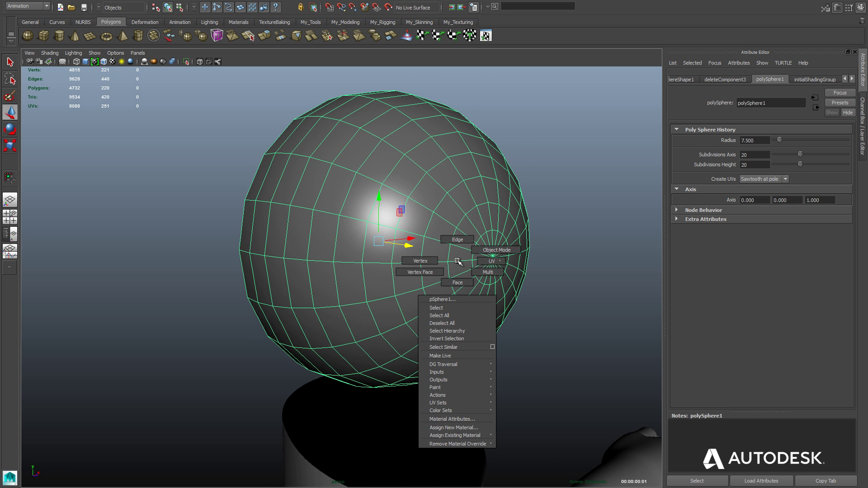
{"action": "left_click", "coordinate": [434, 262]}
{"action": "left_click", "coordinate": [494, 257]}
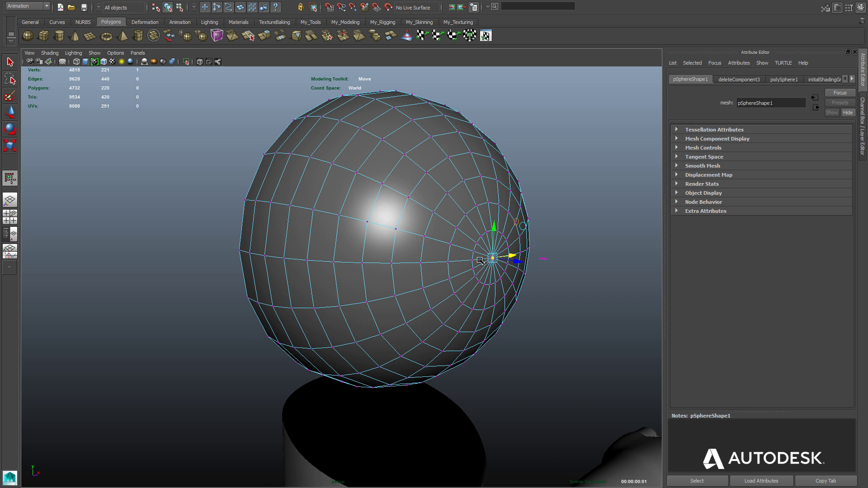
{"action": "key", "text": "b"}
- Try pulling the softly selected pole vertex forward along Z, and undo the move
{"action": "left_click_drag", "start_coordinate": [518, 261], "coordinate": [536, 266]}
{"action": "left_click_drag", "start_coordinate": [464, 278], "coordinate": [434, 284], "text": "alt"}
{"action": "key", "text": "ctrl+z"}
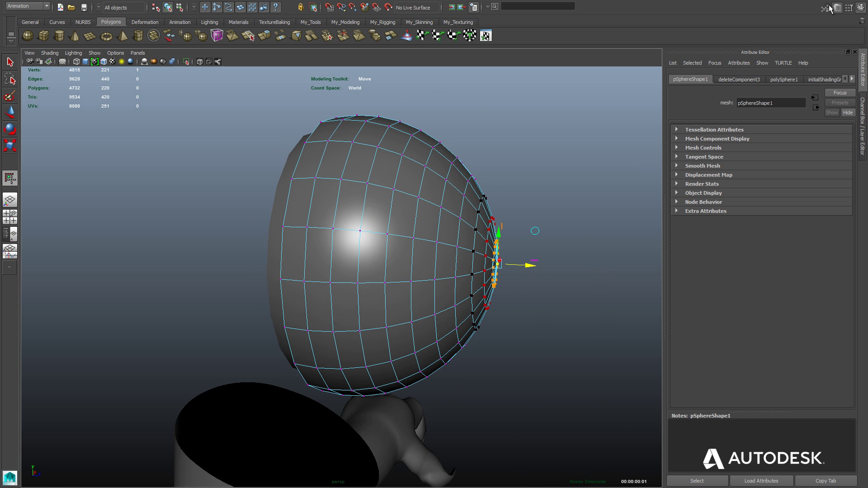
- Reshape the soft selection falloff curve in the Modeling Toolkit so full influence extends farther from the pole vertex
{"action": "left_click", "coordinate": [849, 7]}
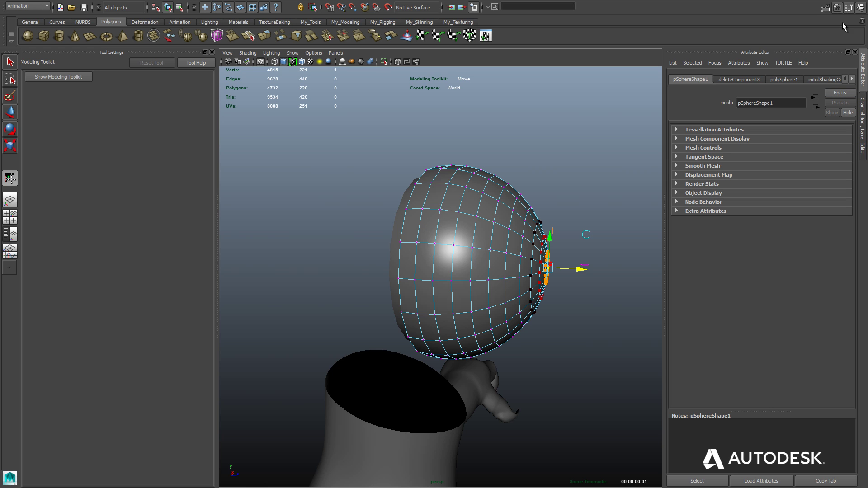
{"action": "left_click", "coordinate": [849, 8]}
{"action": "left_click", "coordinate": [825, 8]}
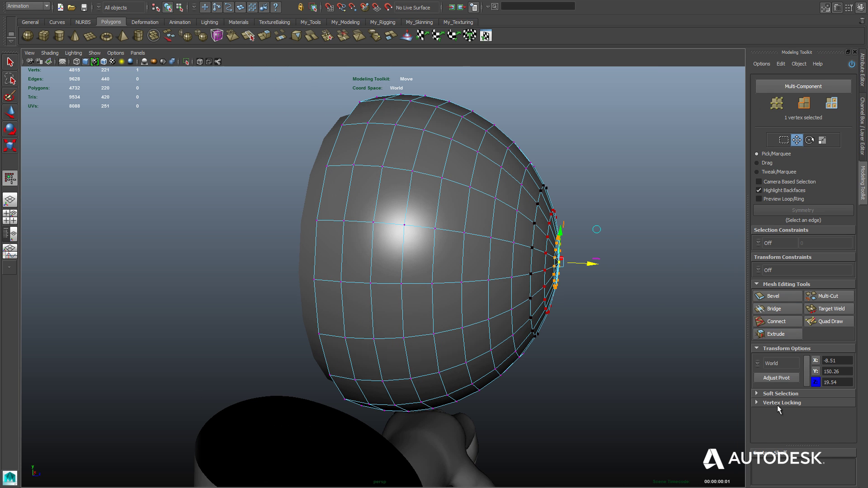
{"action": "left_click", "coordinate": [778, 393]}
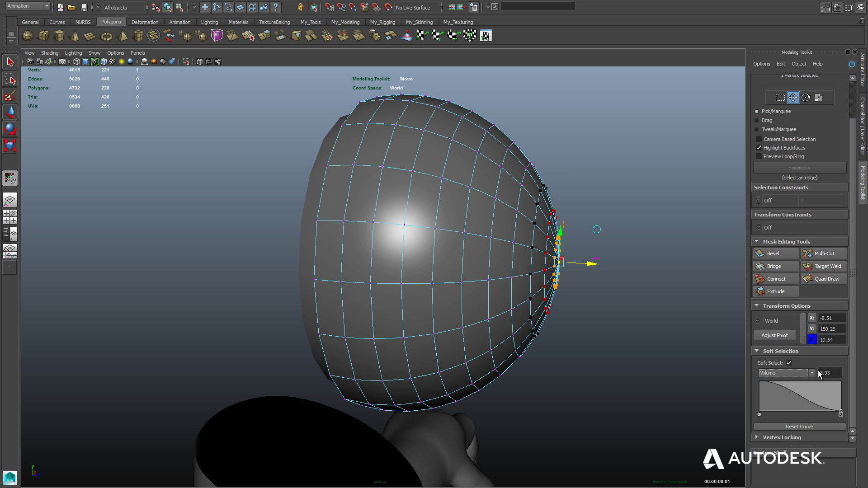
{"action": "mouse_move", "coordinate": [758, 381]}
{"action": "left_mouse_down"}
{"action": "mouse_move", "coordinate": [807, 381]}
{"action": "mouse_move", "coordinate": [752, 380]}
{"action": "left_mouse_up"}
{"action": "mouse_move", "coordinate": [805, 401]}
{"action": "left_mouse_down"}
{"action": "mouse_move", "coordinate": [809, 384]}
{"action": "mouse_move", "coordinate": [798, 383]}
{"action": "mouse_move", "coordinate": [818, 377]}
{"action": "mouse_move", "coordinate": [785, 377]}
{"action": "left_mouse_up"}
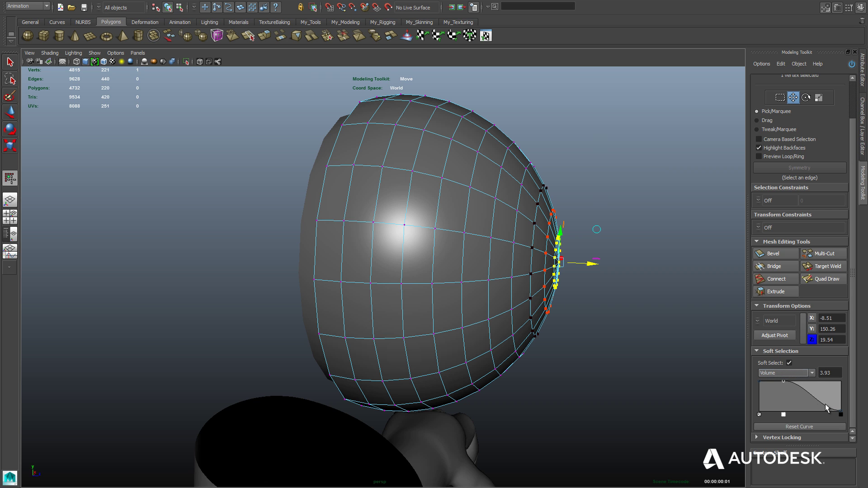
- Pull the softly selected pole vertex forward along Z by about 1 unit to bulge the front of the outer sphere
{"action": "left_click_drag", "start_coordinate": [590, 268], "coordinate": [612, 268]}
{"action": "left_click_drag", "start_coordinate": [591, 346], "coordinate": [592, 339], "text": "alt"}
{"action": "middle_click_drag", "start_coordinate": [606, 325], "coordinate": [585, 339], "text": "alt"}
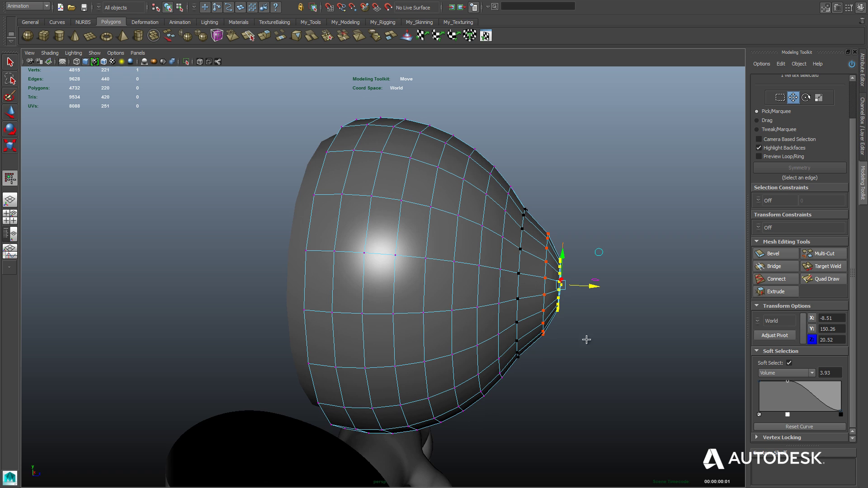
{"action": "right_click_drag", "start_coordinate": [585, 340], "coordinate": [584, 327], "text": "alt"}
{"action": "left_click_drag", "start_coordinate": [598, 288], "coordinate": [593, 287]}
- Return the bulged outer sphere to object mode, bring up the My_Tools shelf, and view the face from the front
{"action": "left_click_drag", "start_coordinate": [574, 365], "coordinate": [429, 336], "text": "alt"}
{"action": "right_click_drag", "start_coordinate": [412, 292], "coordinate": [433, 278]}
{"action": "left_click_drag", "start_coordinate": [464, 351], "coordinate": [433, 332], "text": "alt"}
{"action": "left_click", "coordinate": [435, 285]}
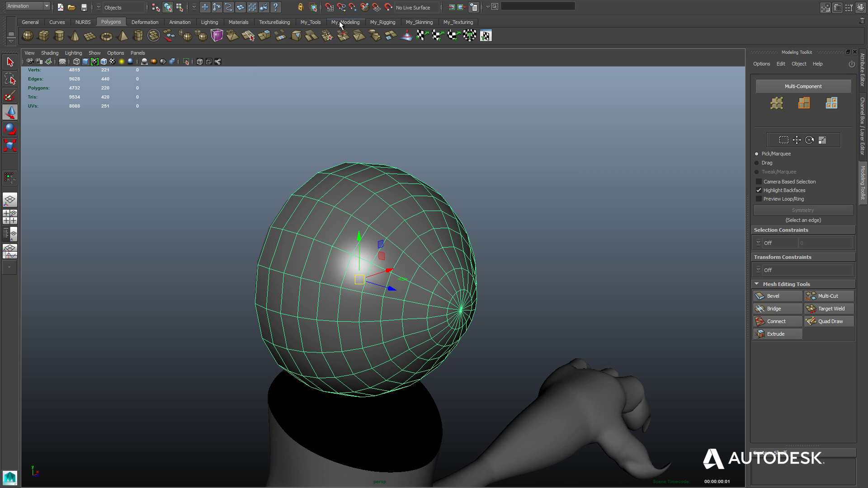
{"action": "left_click", "coordinate": [310, 22]}
{"action": "left_click", "coordinate": [538, 272]}
{"action": "left_click_drag", "start_coordinate": [539, 271], "coordinate": [500, 290], "text": "alt"}
{"action": "left_click", "coordinate": [500, 291]}
{"action": "left_click_drag", "start_coordinate": [602, 311], "coordinate": [586, 302], "text": "alt"}
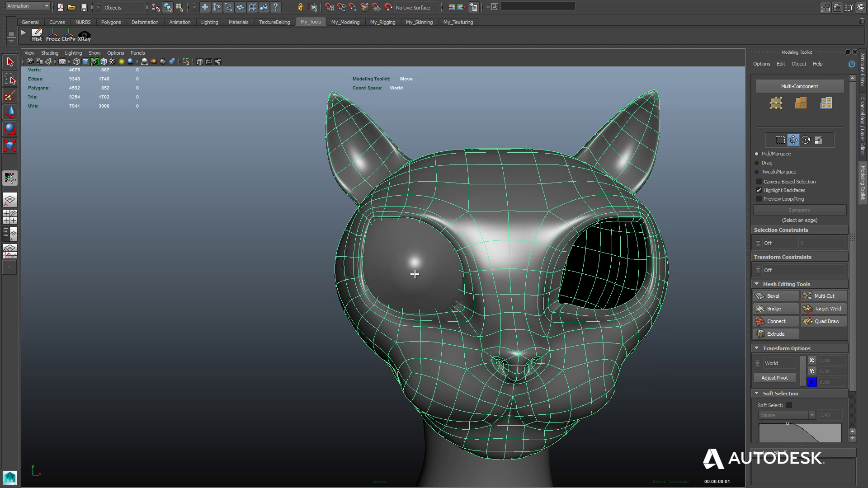
- Hide the cat's head mesh and select the outer sphere with the Rotate tool active
{"action": "left_click", "coordinate": [414, 274]}
{"action": "mouse_move", "coordinate": [301, 310]}
{"action": "left_mouse_down", "text": "alt"}
{"action": "mouse_move", "coordinate": [535, 310]}
{"action": "mouse_move", "coordinate": [311, 329]}
{"action": "mouse_move", "coordinate": [293, 306]}
{"action": "left_mouse_up", "text": "alt"}
{"action": "key", "text": "e"}
{"action": "key", "text": "f"}
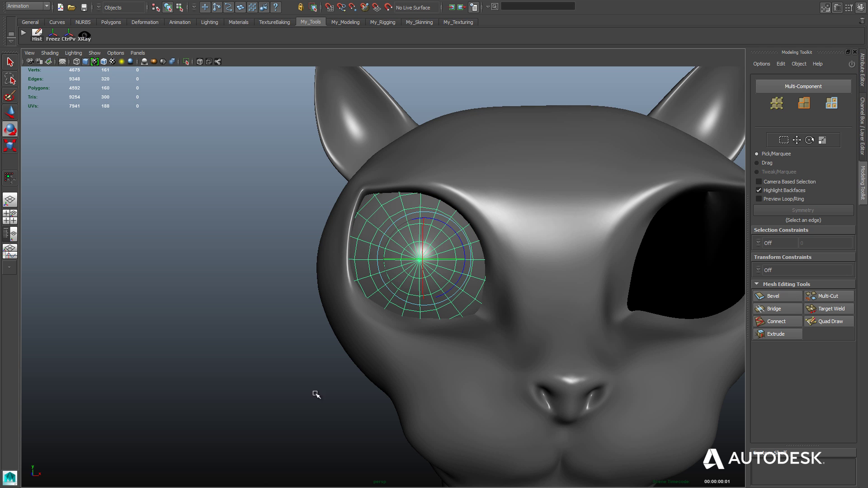
{"action": "left_click", "coordinate": [569, 190]}
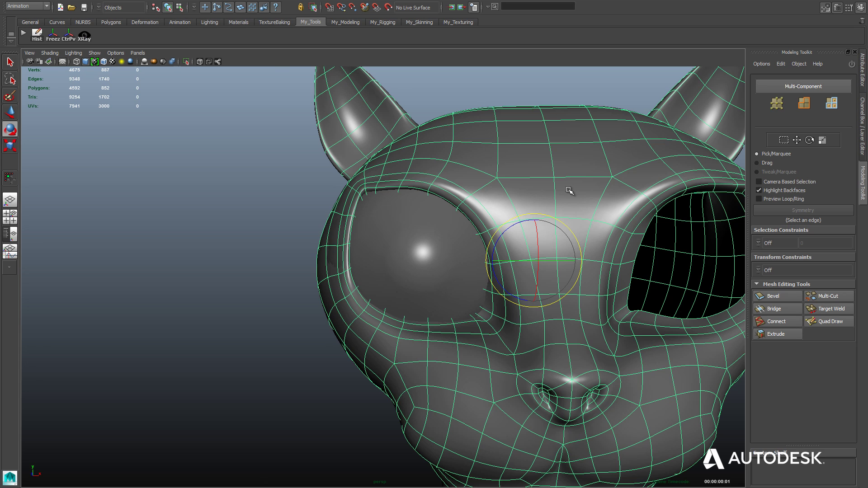
{"action": "key", "text": "ctrl+h"}
{"action": "left_click", "coordinate": [413, 276]}
- Examine the outer sphere's rotation pivot relative to eye_R in the side view
{"action": "left_click_drag", "start_coordinate": [316, 273], "coordinate": [393, 285], "text": "alt"}
{"action": "key", "text": "space"}
{"action": "key", "text": "space"}
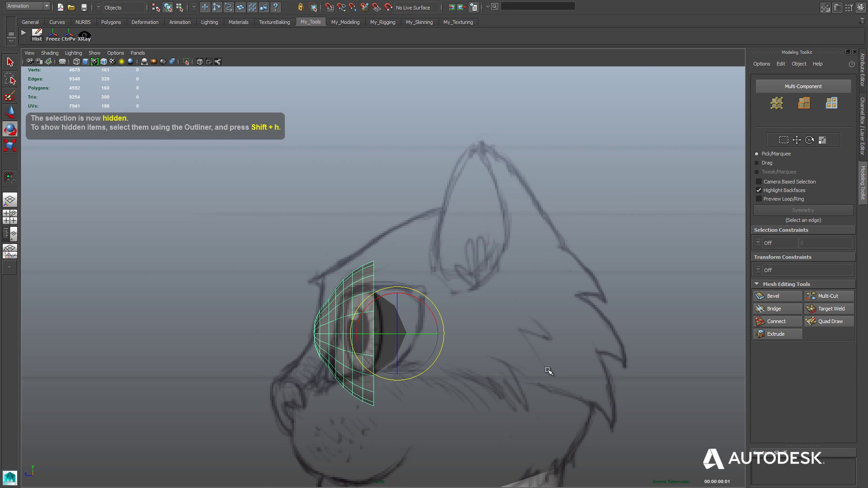
{"action": "middle_click_drag", "start_coordinate": [531, 362], "coordinate": [531, 348], "text": "alt"}
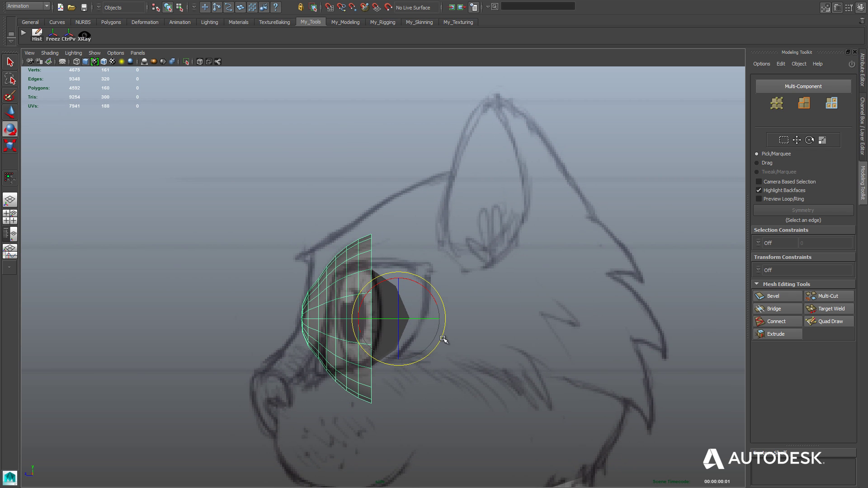
{"action": "left_click_drag", "start_coordinate": [429, 285], "coordinate": [364, 375]}
{"action": "key", "text": "space"}
{"action": "key", "text": "space"}
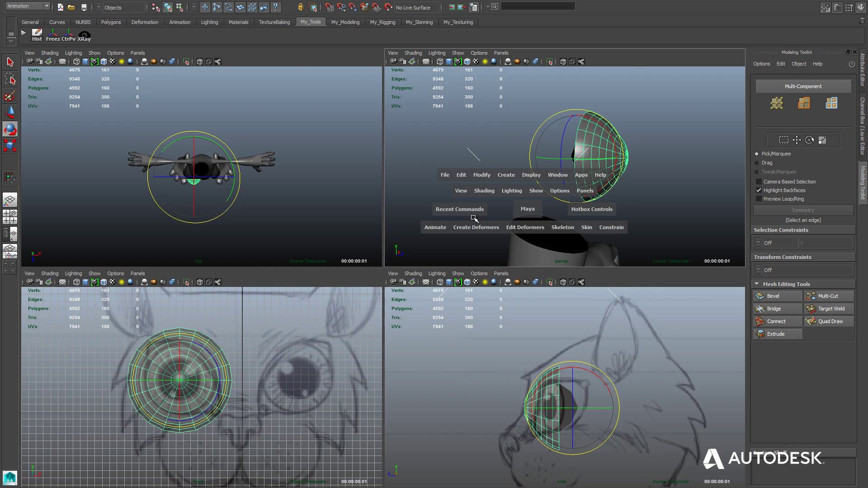
- Add eye_R to the outer sphere's selection and compare their shared rotation pivot in the perspective and side views
{"action": "left_click_drag", "start_coordinate": [353, 231], "coordinate": [382, 237], "text": "alt"}
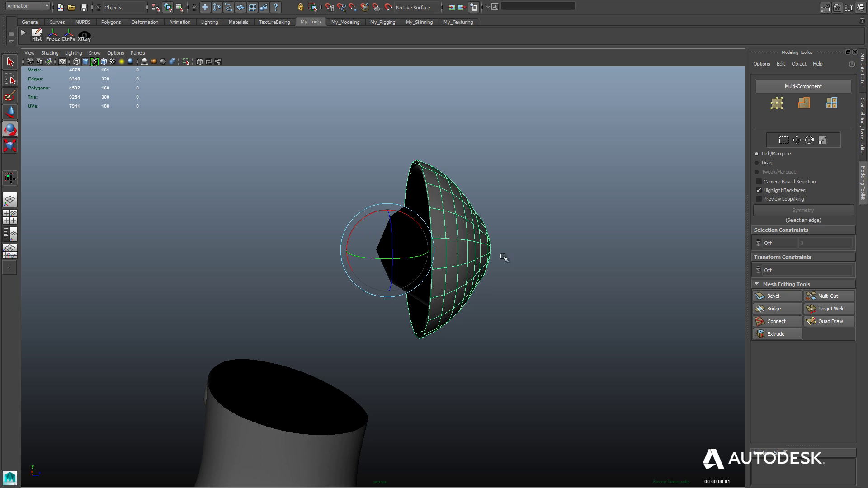
{"action": "left_click", "coordinate": [545, 361]}
{"action": "left_click", "coordinate": [408, 238]}
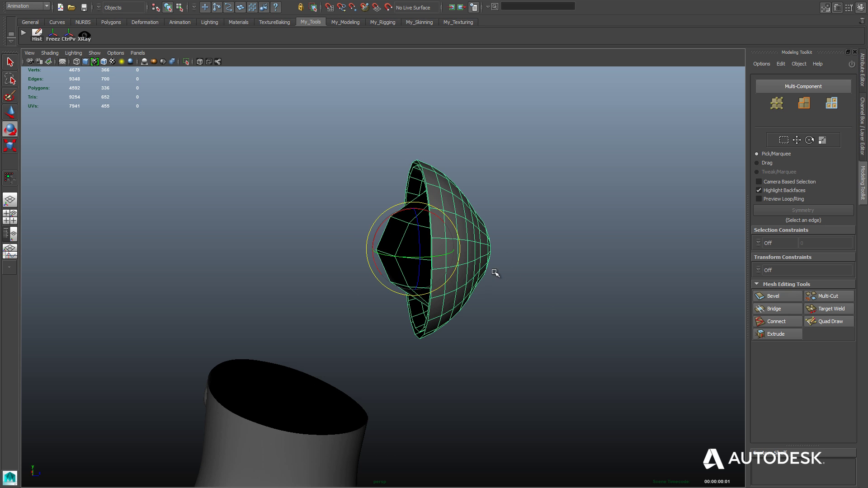
{"action": "key", "text": "space"}
{"action": "key", "text": "space"}
{"action": "key", "text": "space"}
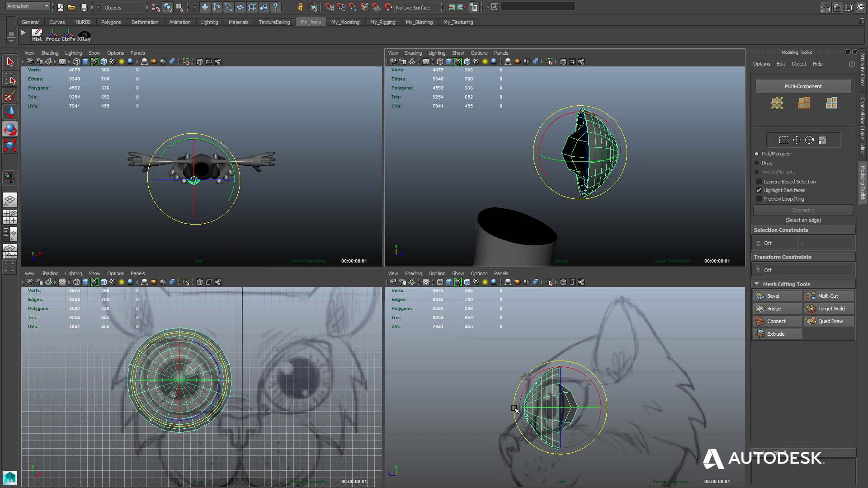
{"action": "key", "text": "space"}
{"action": "left_click_drag", "start_coordinate": [399, 277], "coordinate": [455, 304]}
{"action": "left_click", "coordinate": [368, 253]}
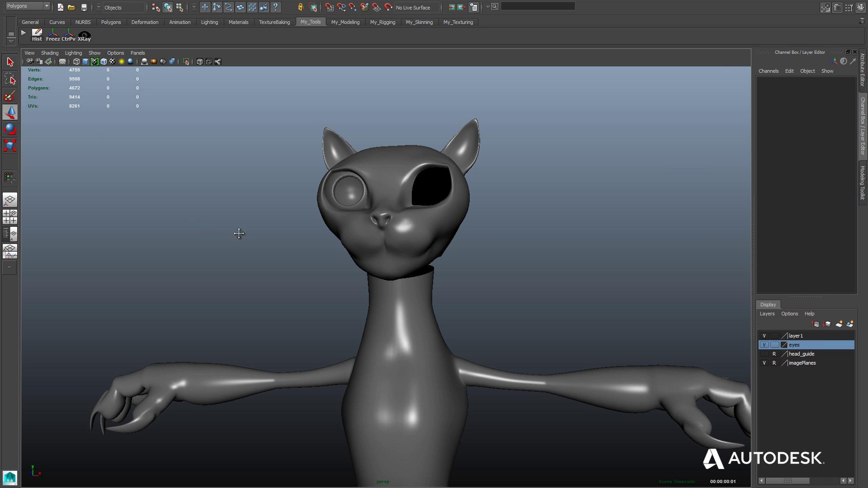
- Select the outer sphere and eye_R in the right socket to examine which object is which
{"action": "left_click_drag", "start_coordinate": [200, 264], "coordinate": [227, 262], "text": "alt"}
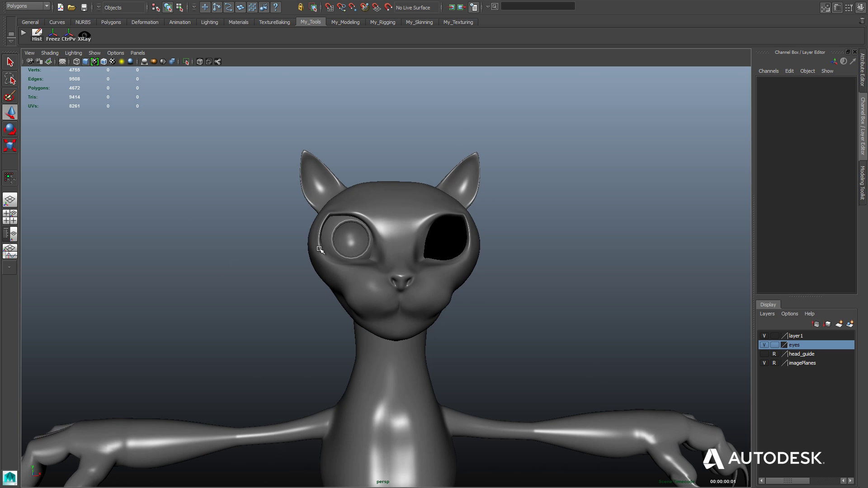
{"action": "left_click", "coordinate": [338, 234]}
{"action": "left_click_drag", "start_coordinate": [338, 234], "coordinate": [284, 309], "text": "alt"}
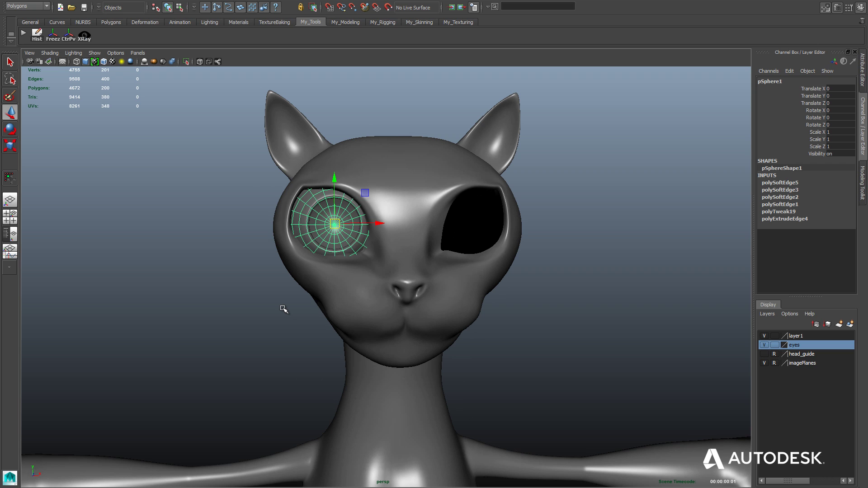
{"action": "key", "text": "Up"}
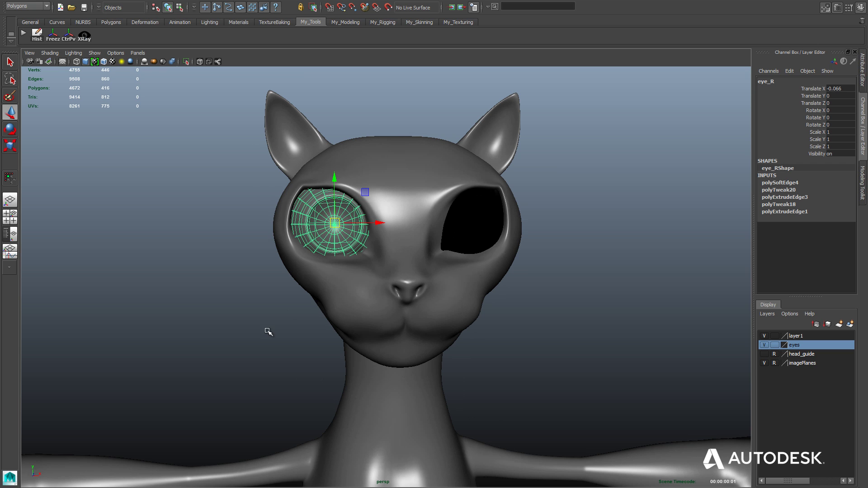
{"action": "middle_click_drag", "start_coordinate": [207, 228], "coordinate": [202, 246], "text": "alt"}
{"action": "right_click_drag", "start_coordinate": [202, 246], "coordinate": [194, 290], "text": "alt"}
{"action": "key", "text": "ctrl+z"}
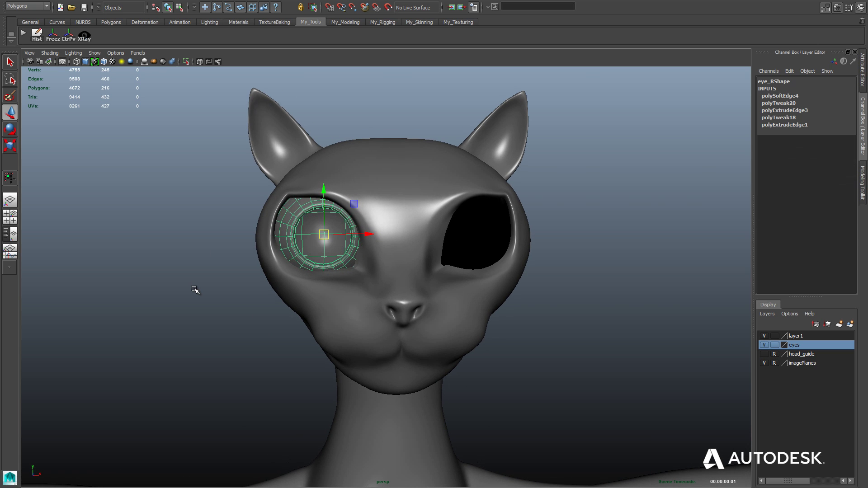
{"action": "key", "text": "shift+z"}
{"action": "key", "text": "ctrl+z"}
- Check the mesh name of eye_R in the Attribute Editor and clear the selection
{"action": "left_click", "coordinate": [861, 70]}
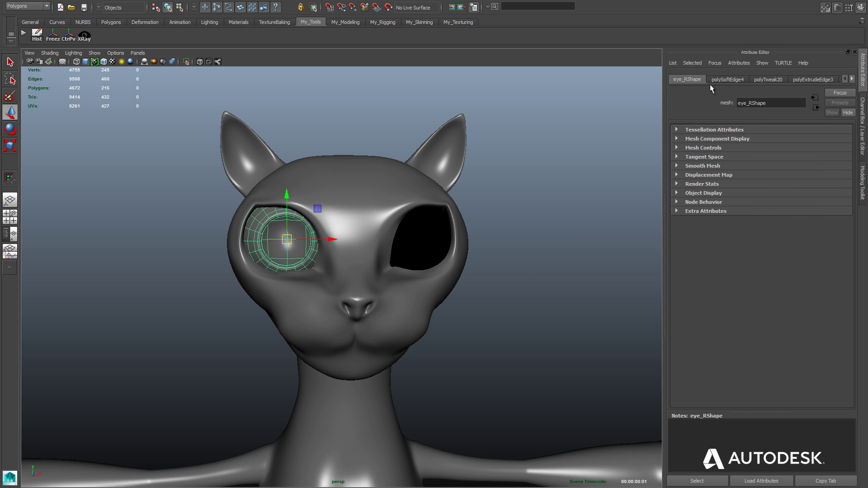
{"action": "double_click", "coordinate": [770, 103]}
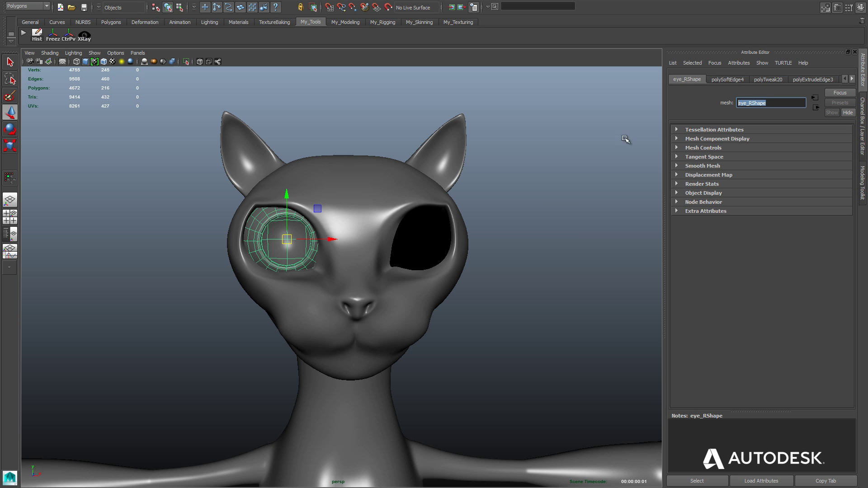
{"action": "left_click", "coordinate": [420, 129]}
- Rename the outer sphere's transform to cornea_R and delete its construction history
{"action": "left_click", "coordinate": [253, 244]}
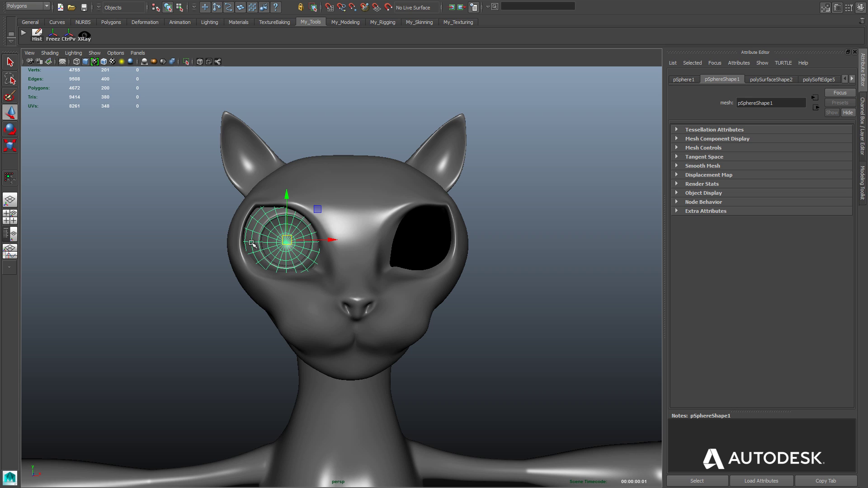
{"action": "left_click", "coordinate": [726, 128]}
{"action": "double_click", "coordinate": [749, 103]}
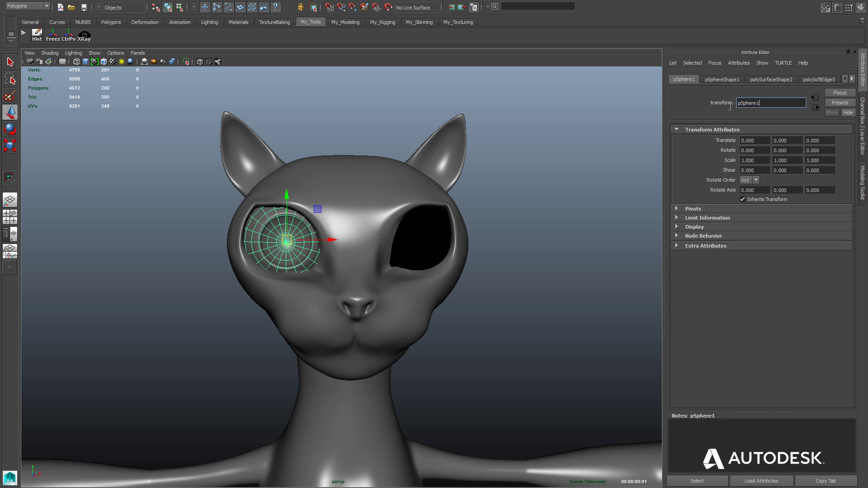
{"action": "type", "text": "ye"}
{"action": "type", "text": "cornea"}
{"action": "type", "text": "_R"}
{"action": "key", "text": "Return"}
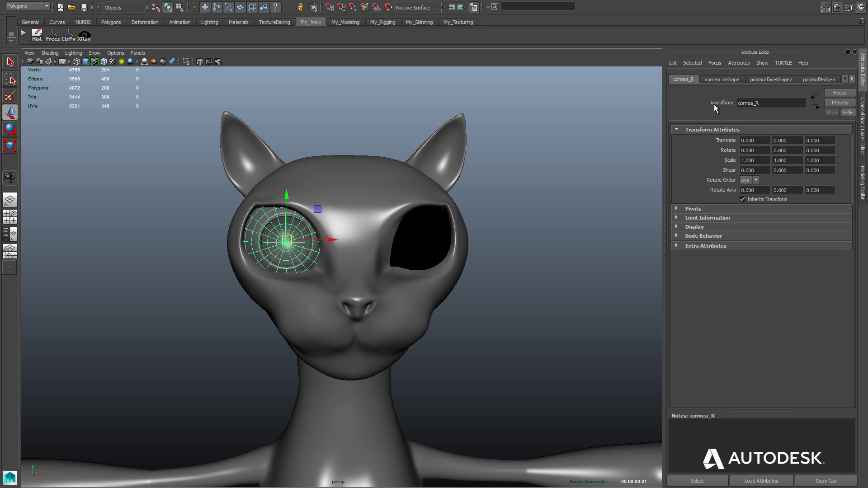
{"action": "left_click", "coordinate": [38, 36]}
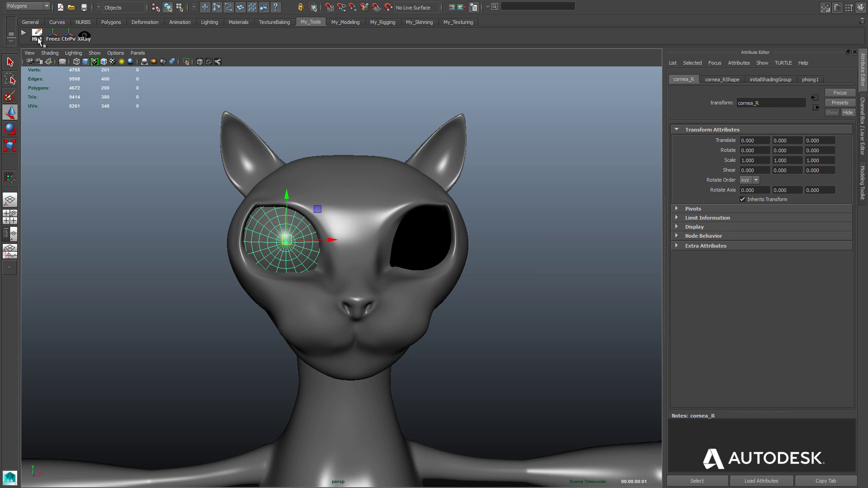